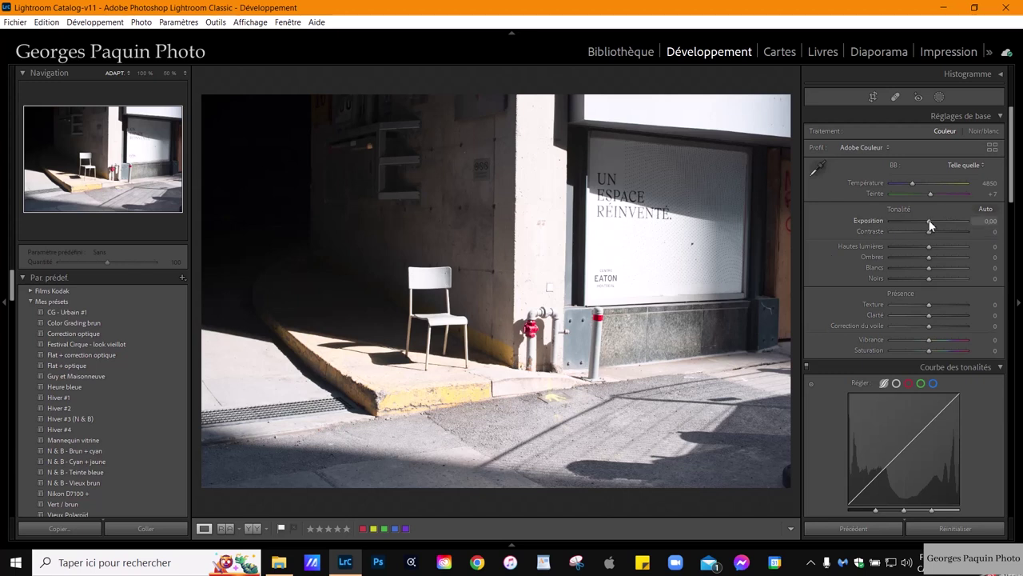
# Step: Lower the Exposition to −1,40
pyautogui.scroll(-5, 929, 225)
pyautogui.scroll(-5, 930, 225)
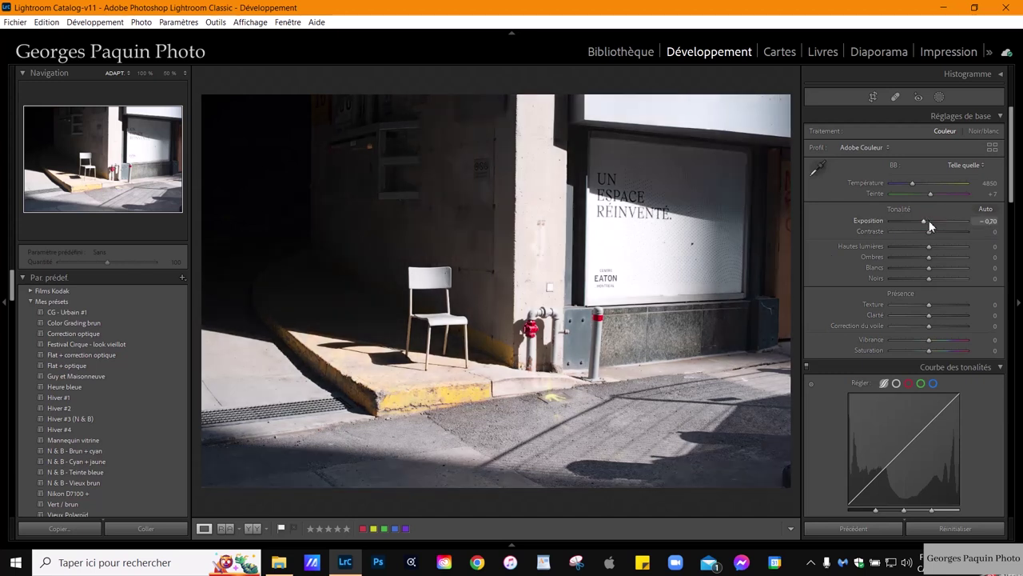
pyautogui.scroll(-4, 929, 225)
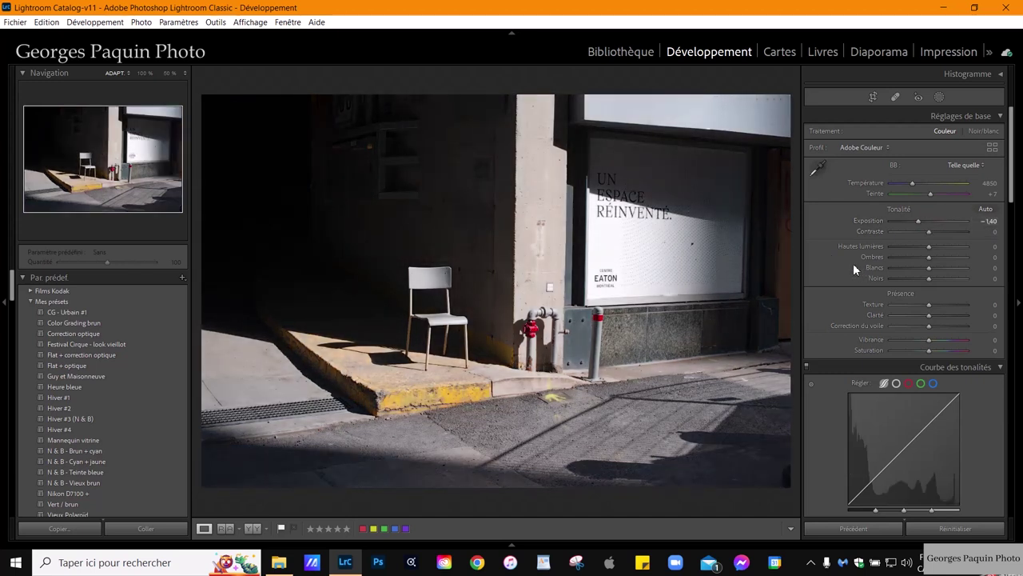
pyautogui.scroll(-3, 849, 267)
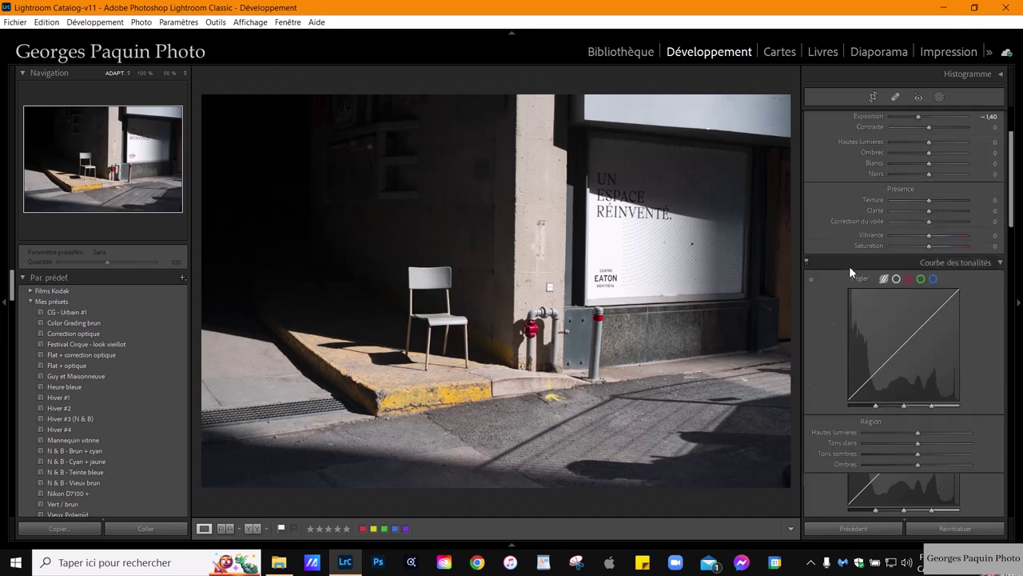
# Step: Shape a point tone curve with the shadow end pulled down and upper tones raised
pyautogui.click(898, 279)
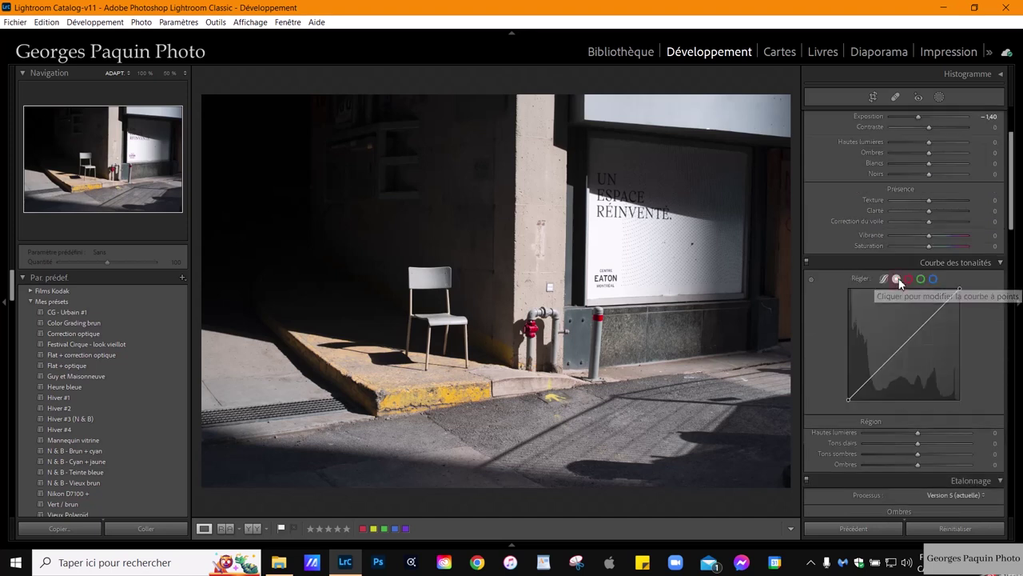
pyautogui.scroll(-3, 982, 319)
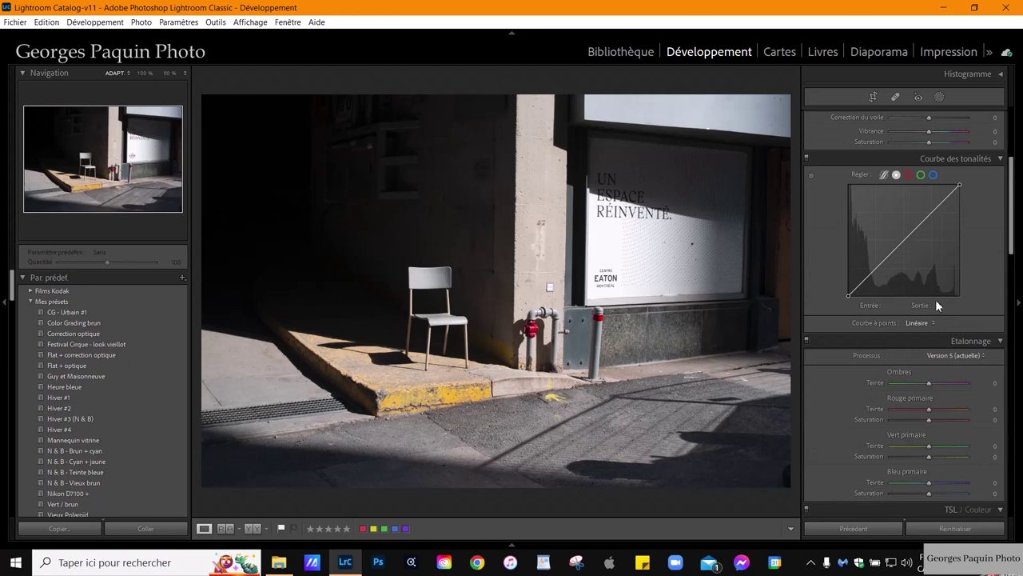
pyautogui.moveTo(883, 272); pyautogui.dragTo(873, 283)
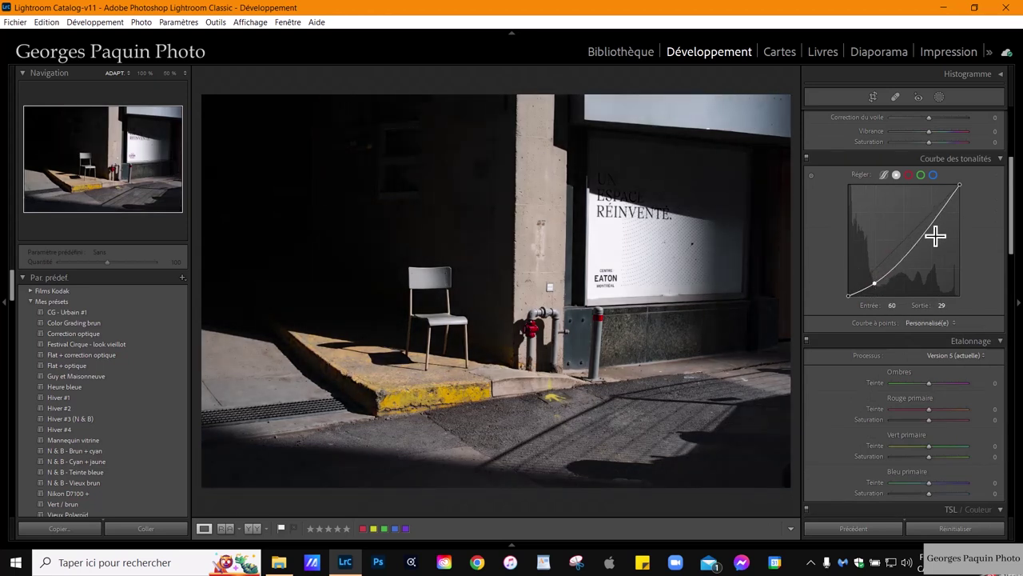
pyautogui.moveTo(929, 231); pyautogui.dragTo(933, 216)
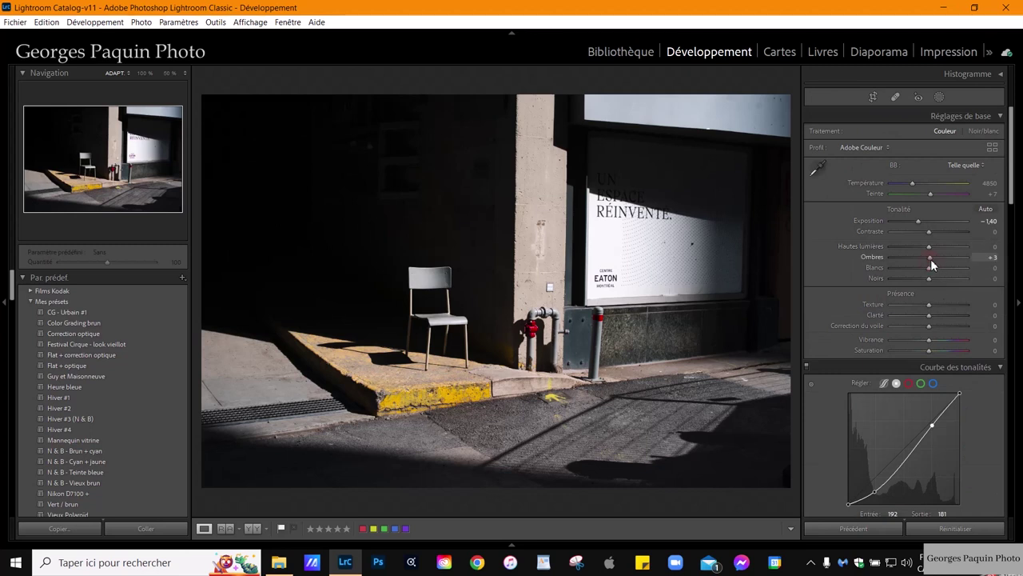
# Step: Set Shadows +100, Highlights −59, Whites +25, Blacks −15, Contrast +15 and Exposure −0,91
pyautogui.moveTo(929, 258); pyautogui.dragTo(953, 259)
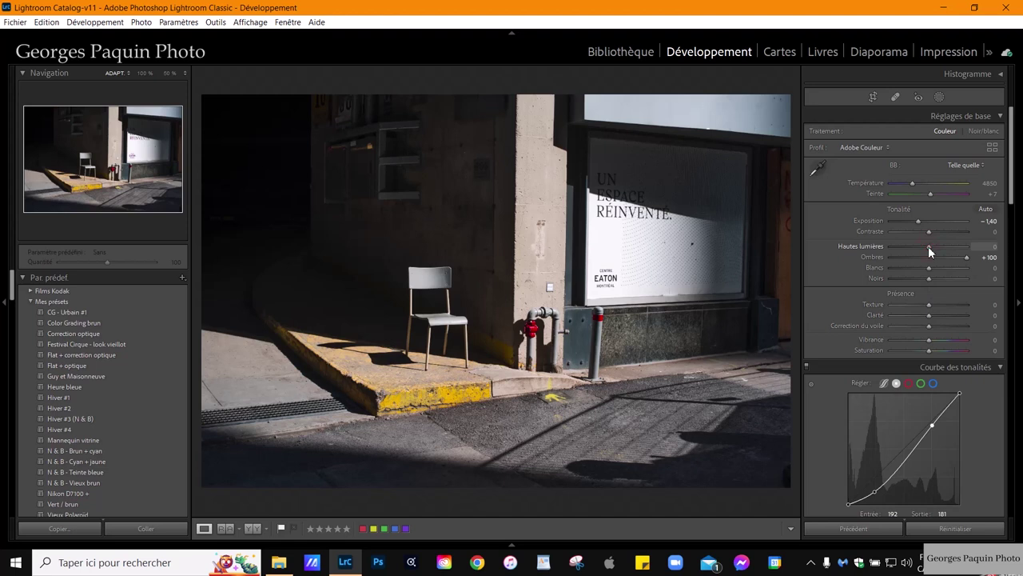
pyautogui.moveTo(928, 246)
pyautogui.mouseDown()
pyautogui.moveTo(906, 265)
pyautogui.moveTo(939, 271)
pyautogui.mouseUp()
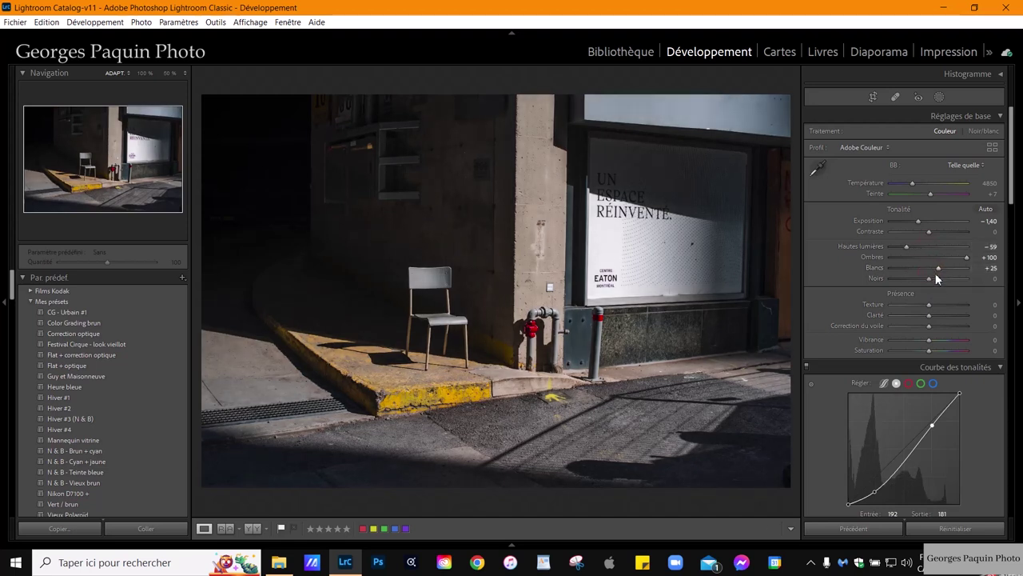
pyautogui.moveTo(918, 222); pyautogui.dragTo(917, 223)
pyautogui.moveTo(928, 278); pyautogui.dragTo(930, 278)
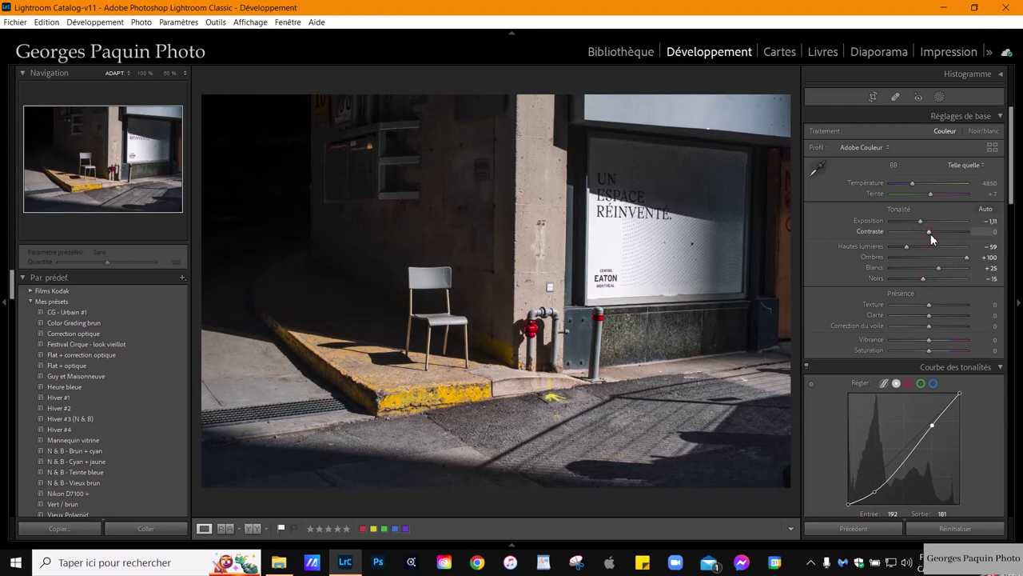
pyautogui.moveTo(930, 233); pyautogui.dragTo(936, 233)
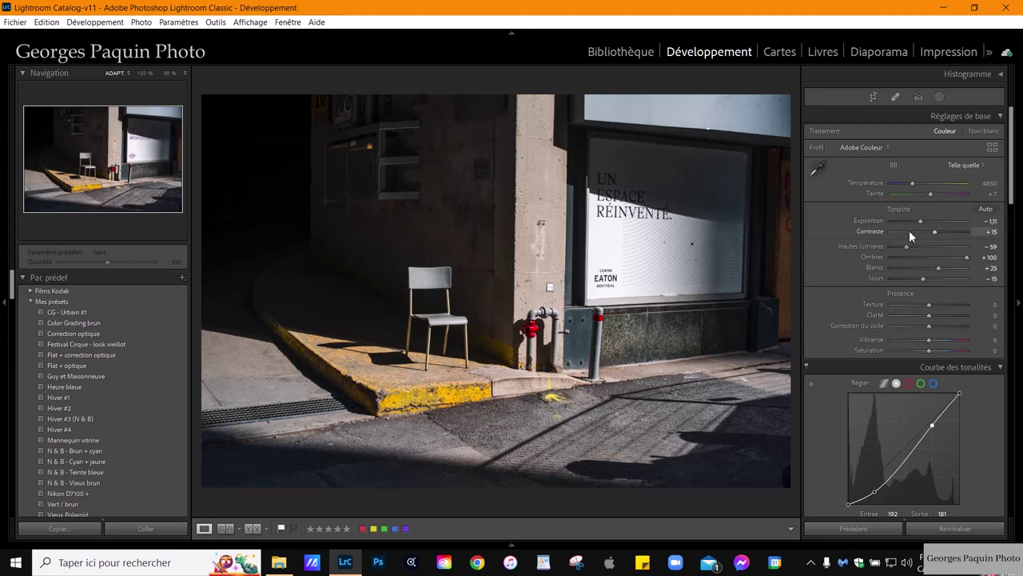
pyautogui.moveTo(919, 222); pyautogui.dragTo(921, 222)
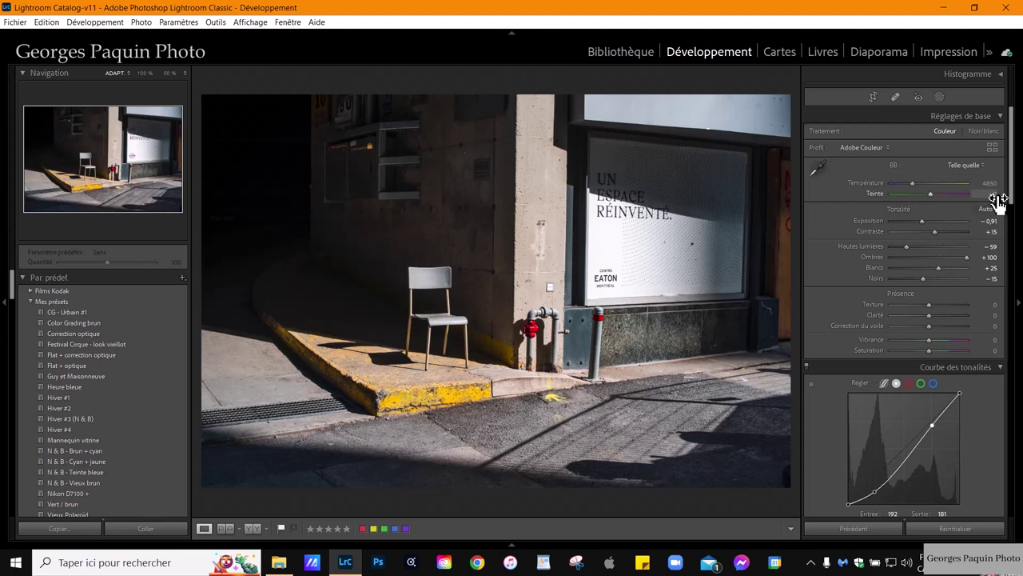
# Step: Shift Teinte to −4 and set Température to 5200 via 5000
pyautogui.moveTo(993, 200); pyautogui.dragTo(1000, 200)
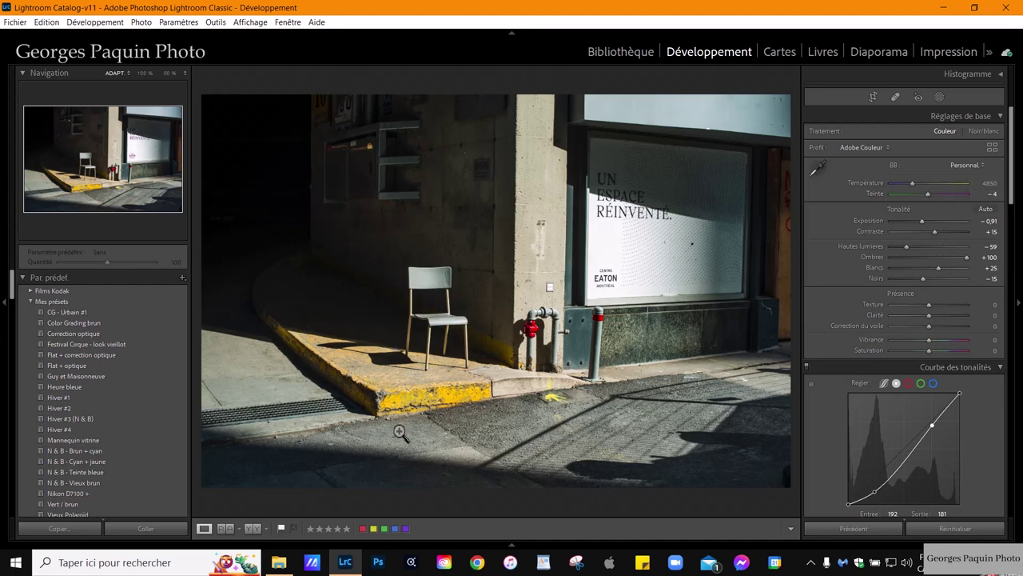
pyautogui.click(988, 183)
pyautogui.write('5000')
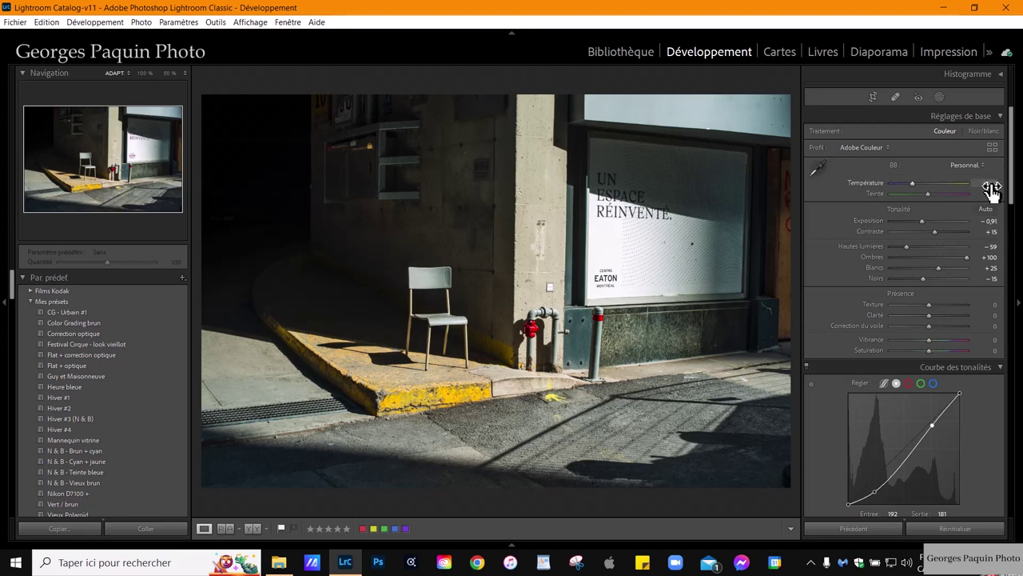
pyautogui.press('Return')
pyautogui.moveTo(988, 183)
pyautogui.mouseDown()
pyautogui.moveTo(977, 183)
pyautogui.moveTo(994, 183)
pyautogui.mouseUp()
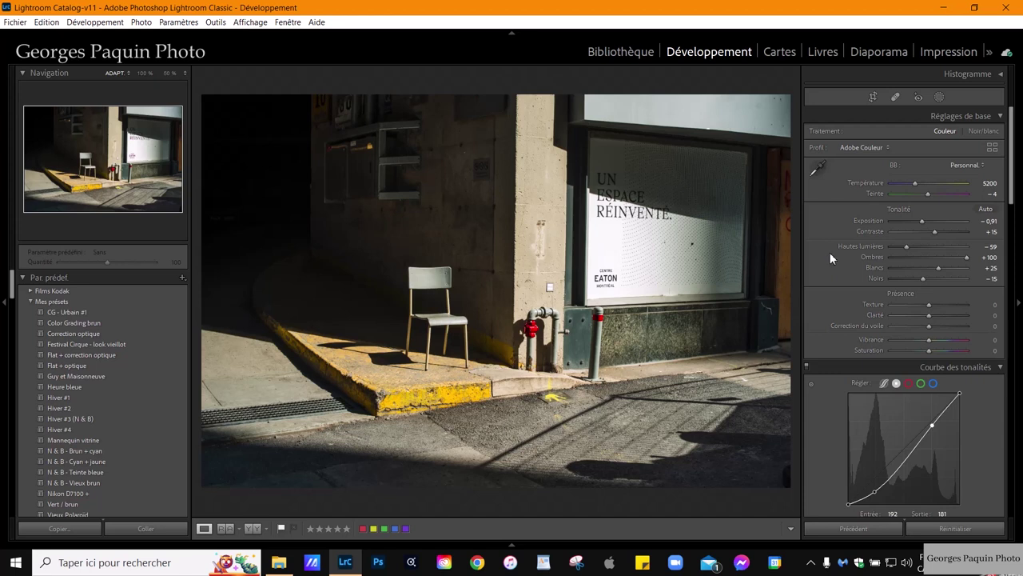
# Step: On the blue channel curve, add a highlight point and pull it down
pyautogui.scroll(-5, 829, 252)
pyautogui.scroll(-3, 829, 252)
pyautogui.scroll(-3, 830, 252)
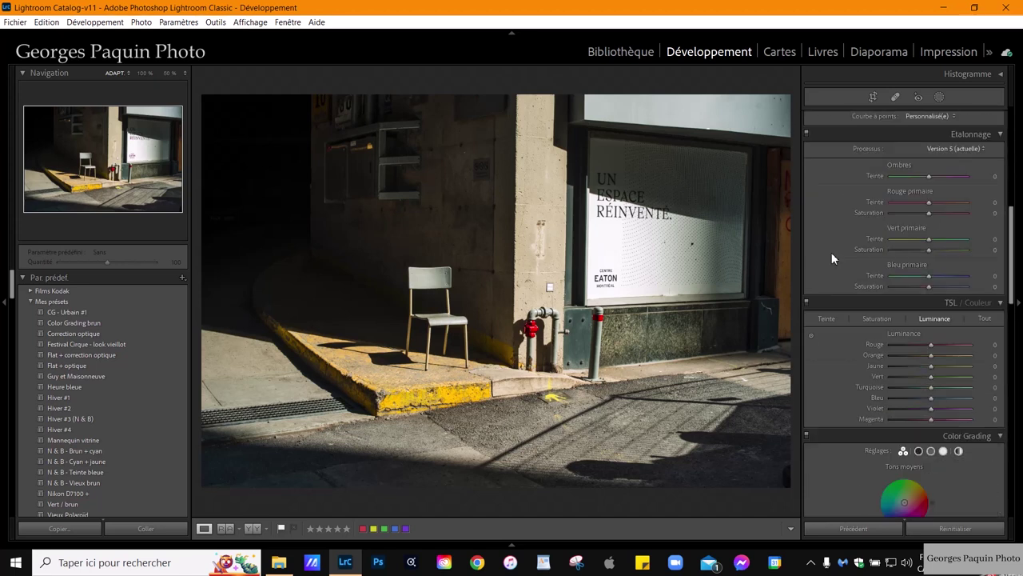
pyautogui.scroll(3, 831, 252)
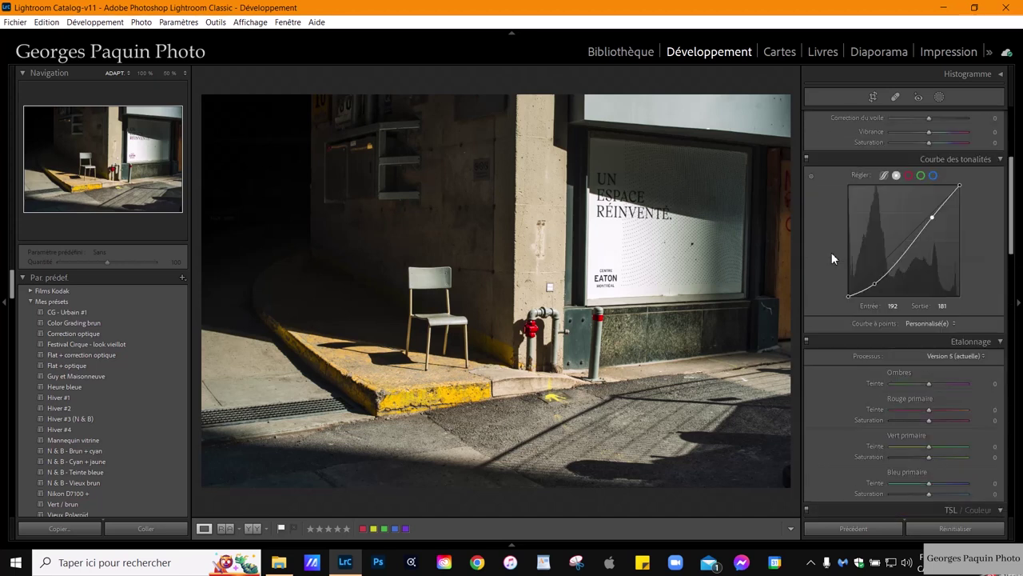
pyautogui.click(934, 177)
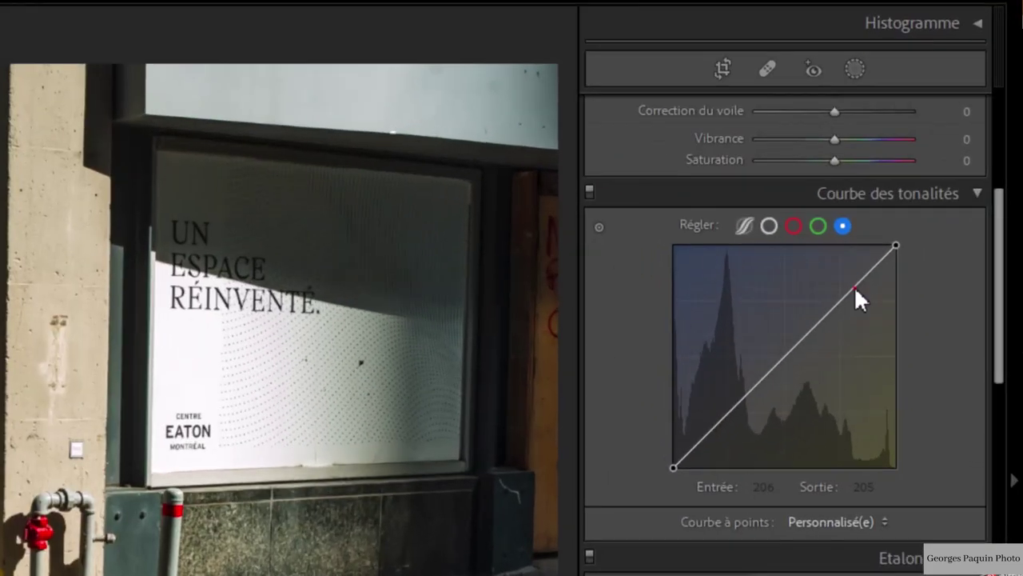
pyautogui.click(938, 209)
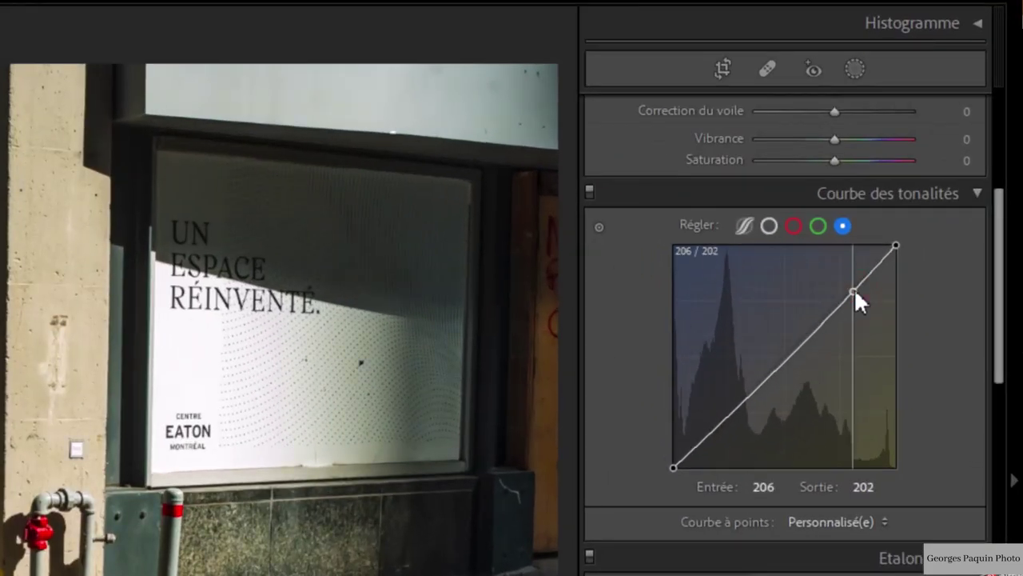
pyautogui.moveTo(854, 291); pyautogui.dragTo(866, 316)
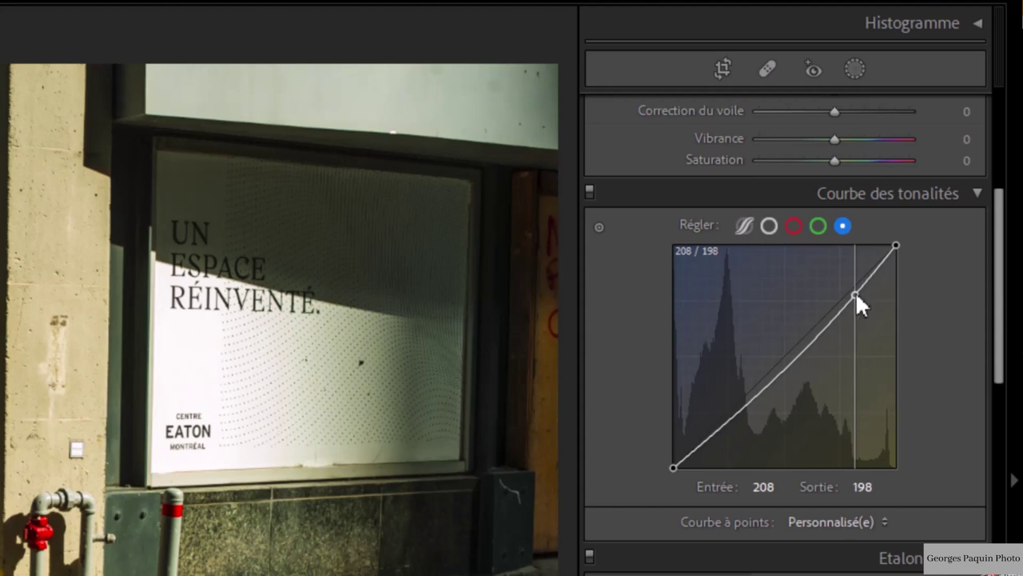
# Step: Add a midtone point slightly lowering the green channel curve, then return to blue
pyautogui.click(818, 225)
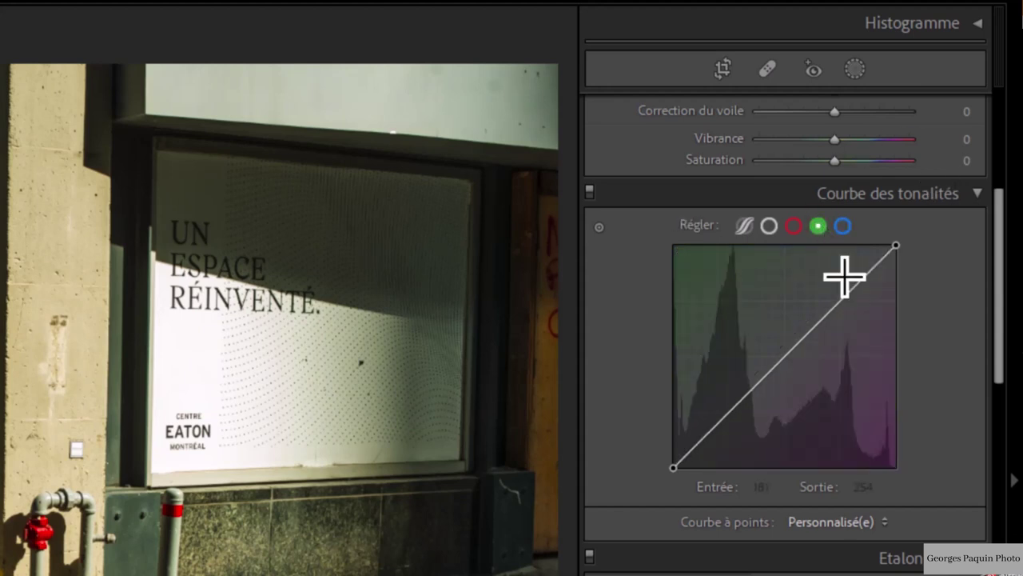
pyautogui.press('alt')
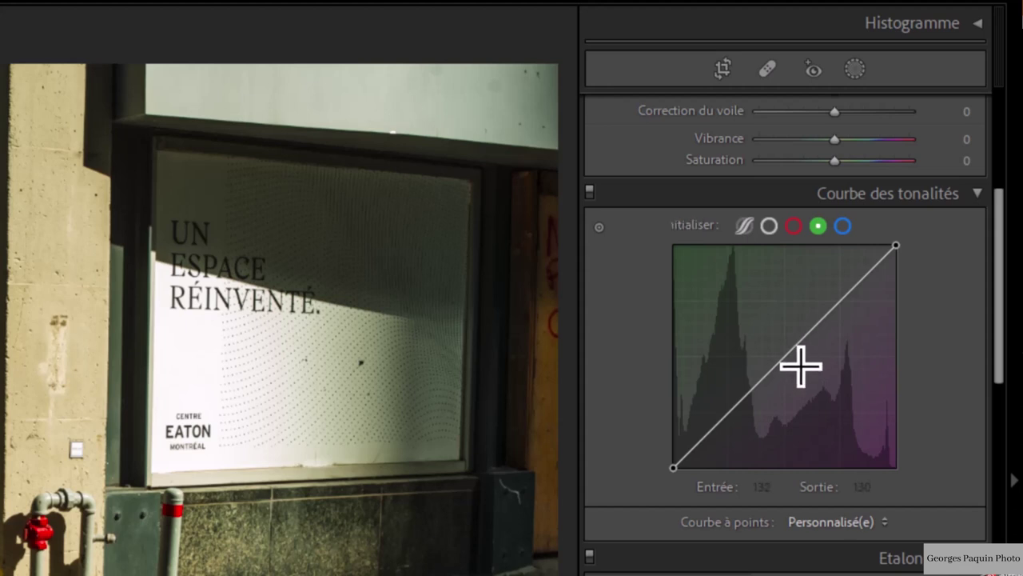
pyautogui.click(788, 354)
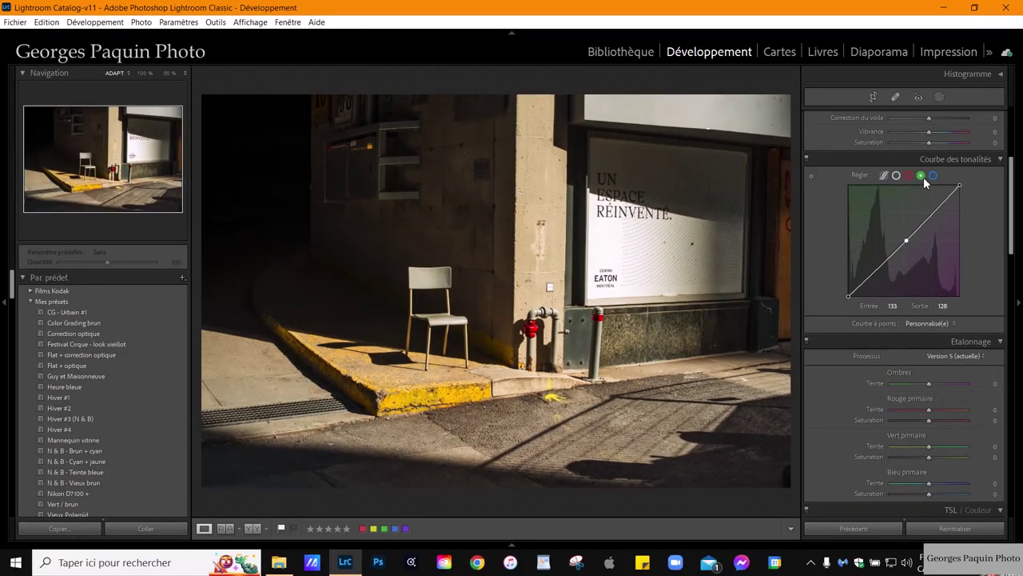
pyautogui.click(933, 175)
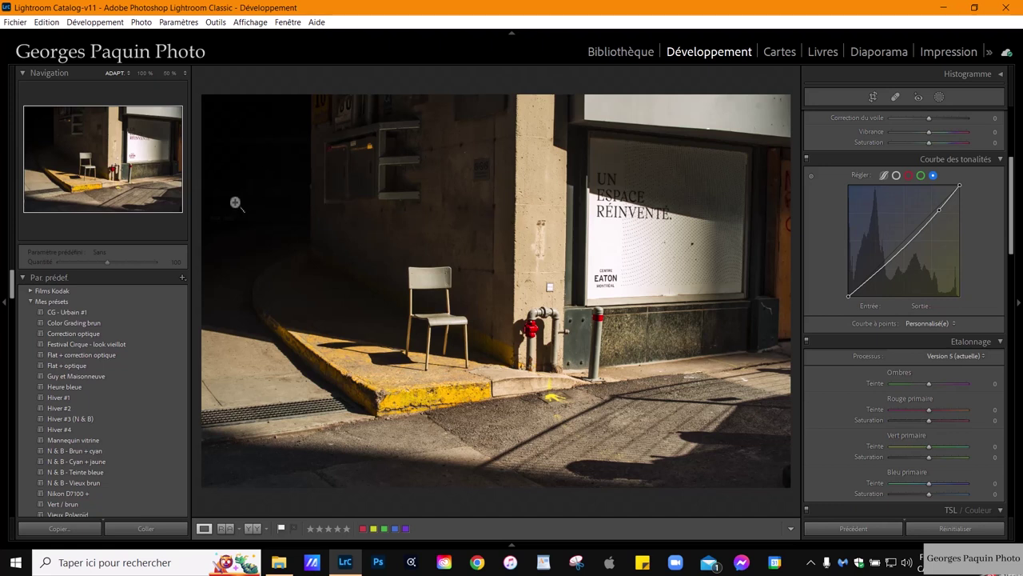
# Step: Draw a new linear gradient mask over the photo's left side
pyautogui.click(940, 96)
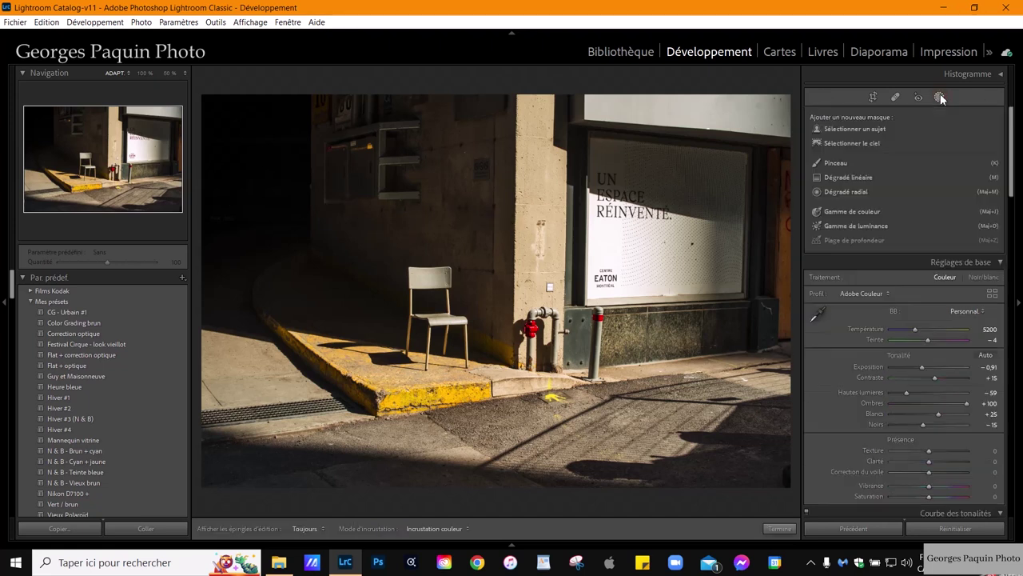
pyautogui.click(867, 177)
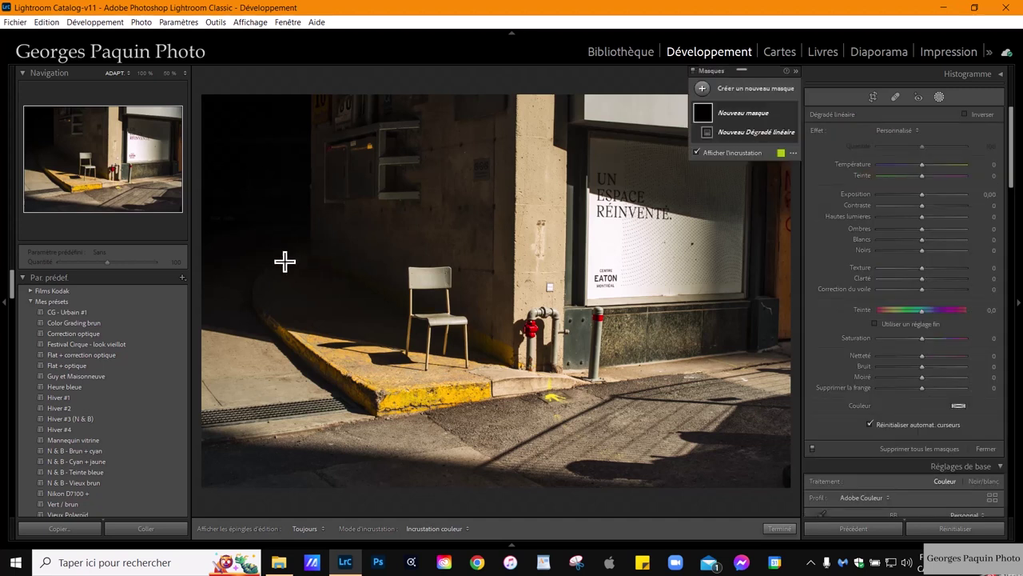
pyautogui.moveTo(228, 246); pyautogui.dragTo(466, 257)
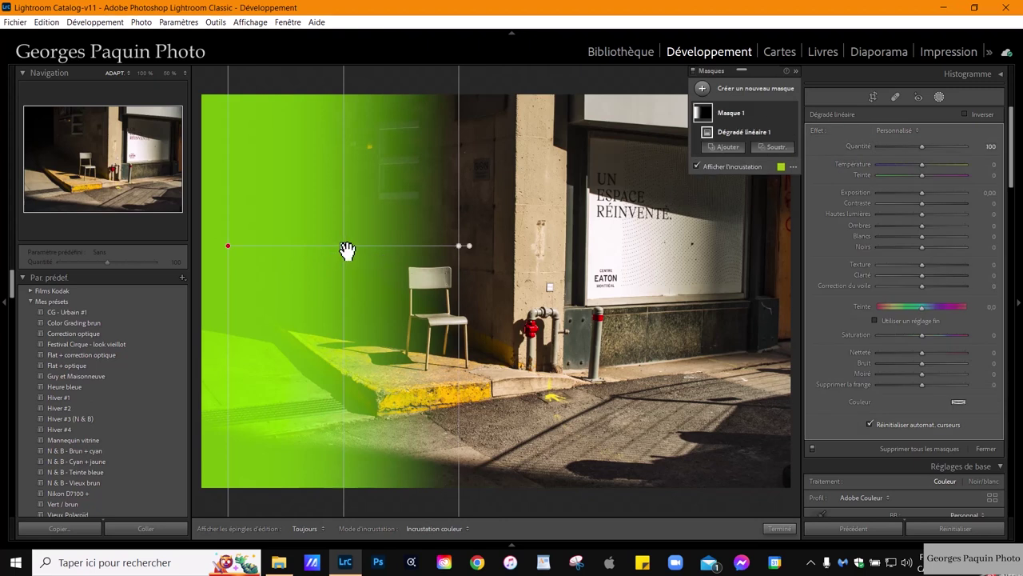
pyautogui.moveTo(346, 251); pyautogui.dragTo(379, 256)
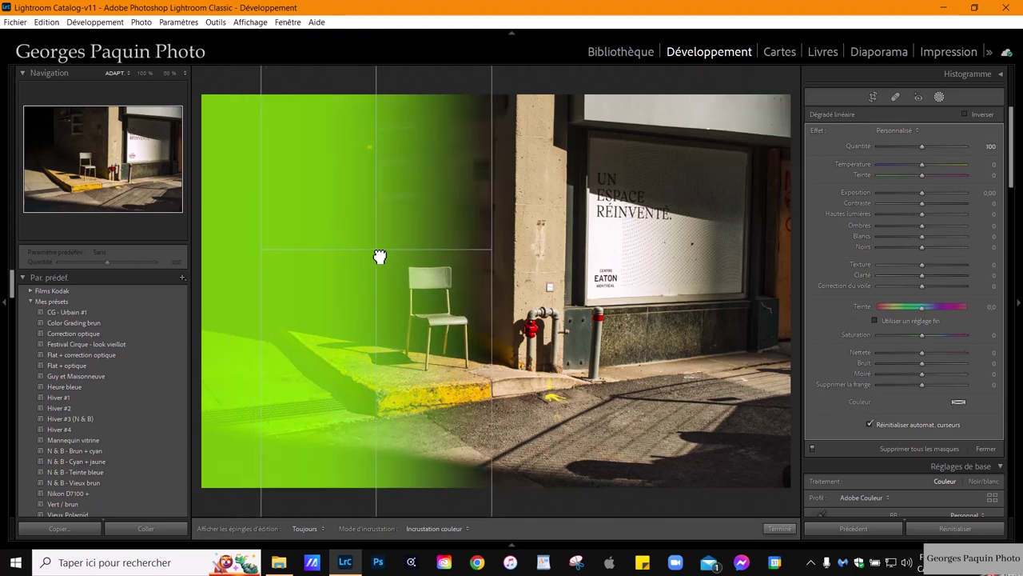
# Step: Set the left gradient to contrast −13, shadows −20 and blacks −16
pyautogui.click(739, 167)
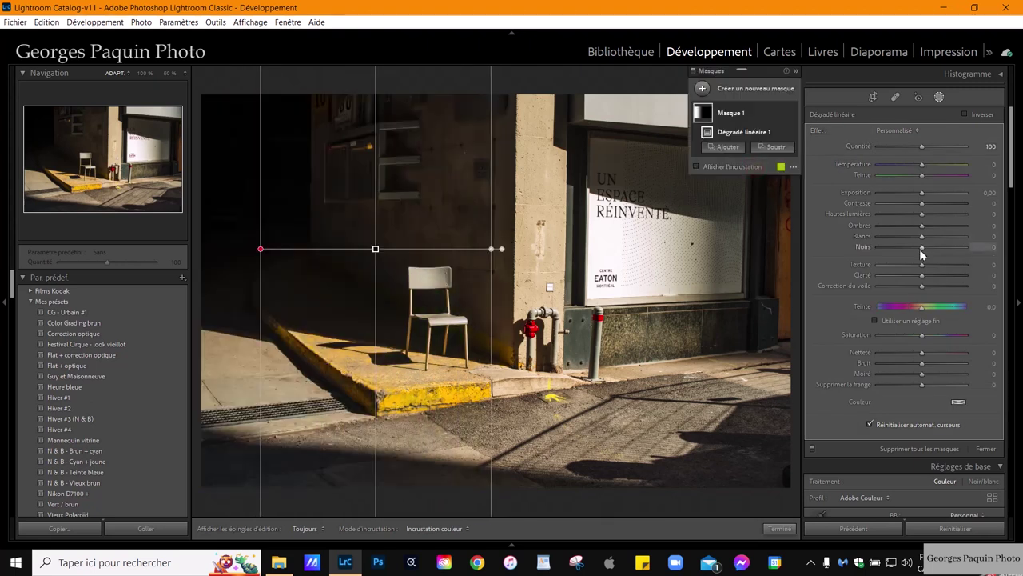
pyautogui.moveTo(921, 254)
pyautogui.mouseDown()
pyautogui.moveTo(911, 257)
pyautogui.moveTo(916, 227)
pyautogui.mouseUp()
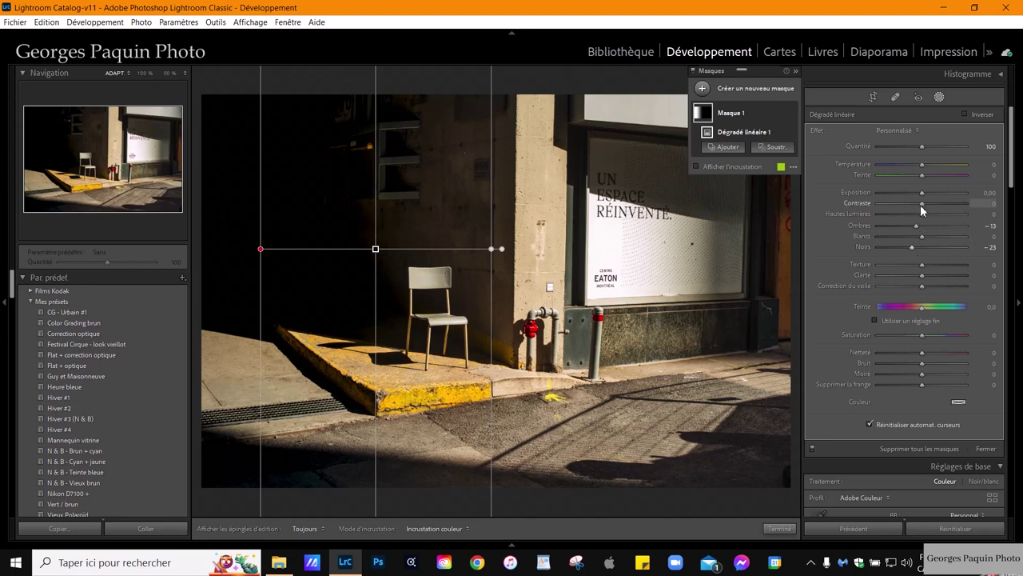
pyautogui.moveTo(922, 204); pyautogui.dragTo(916, 205)
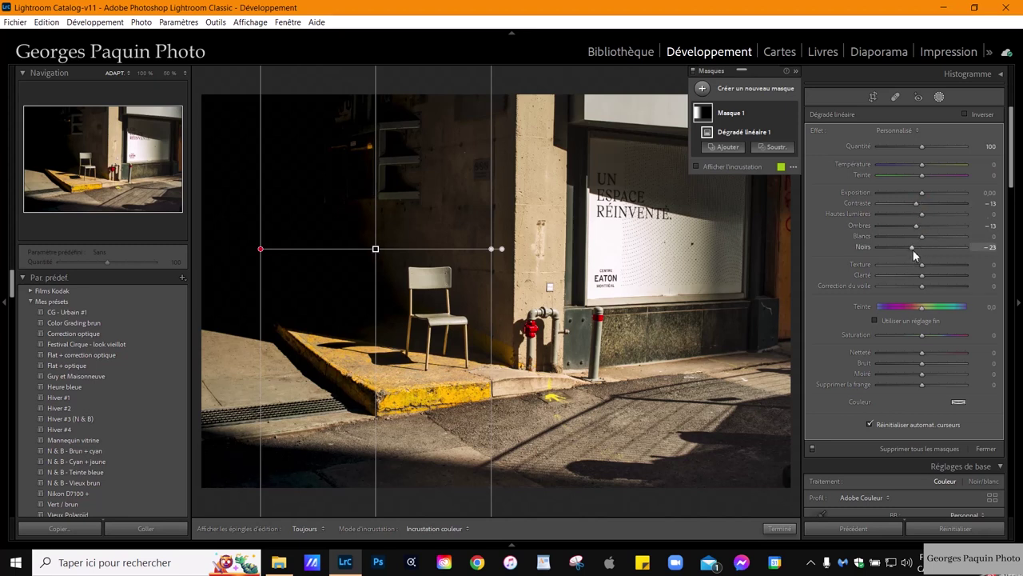
pyautogui.moveTo(913, 249)
pyautogui.mouseDown()
pyautogui.moveTo(914, 227)
pyautogui.moveTo(915, 237)
pyautogui.mouseUp()
# Step: Toggle Masque 1 off and on to compare, then show the green overlay
pyautogui.click(793, 112)
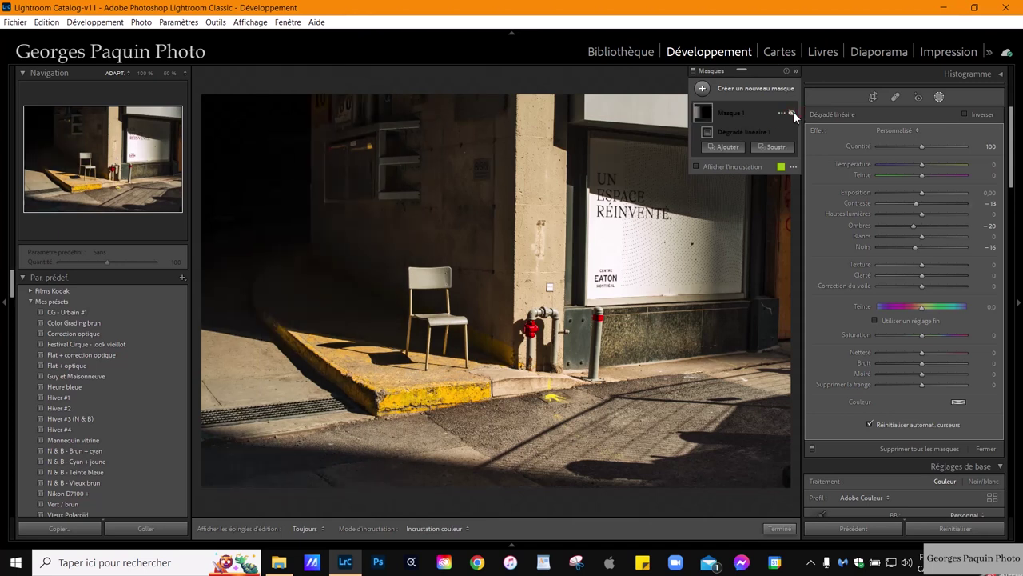
pyautogui.click(793, 112)
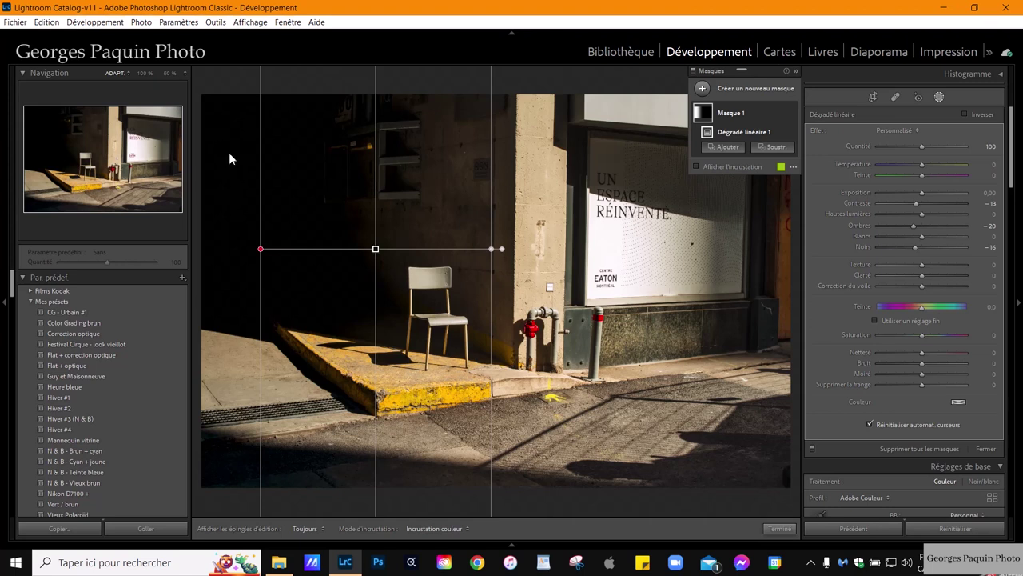
pyautogui.click(746, 168)
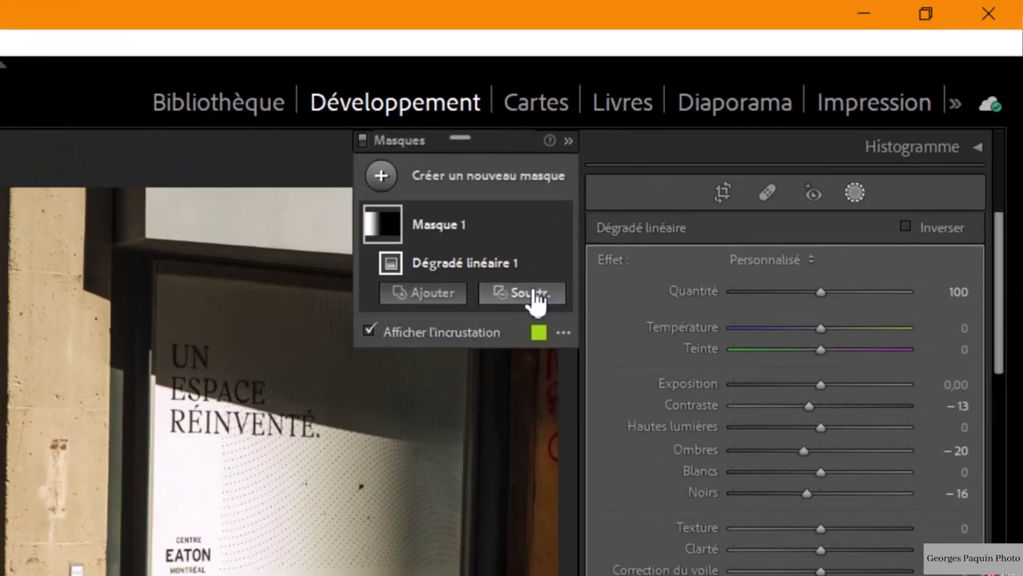
# Step: Subtract the lower-left ground and sidewalk from the mask with a 100 density, 100 flow brush
pyautogui.click(556, 285)
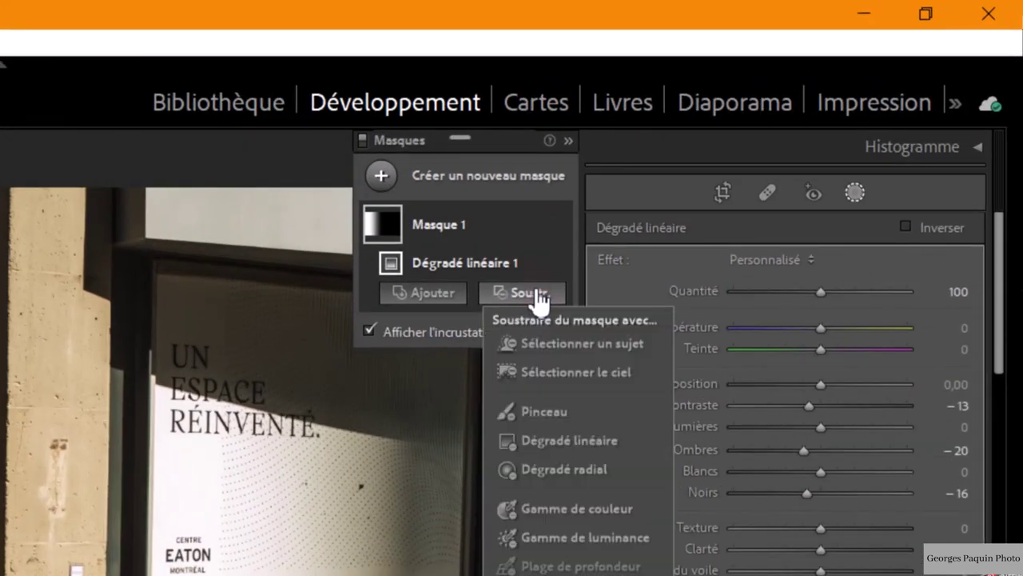
pyautogui.click(552, 409)
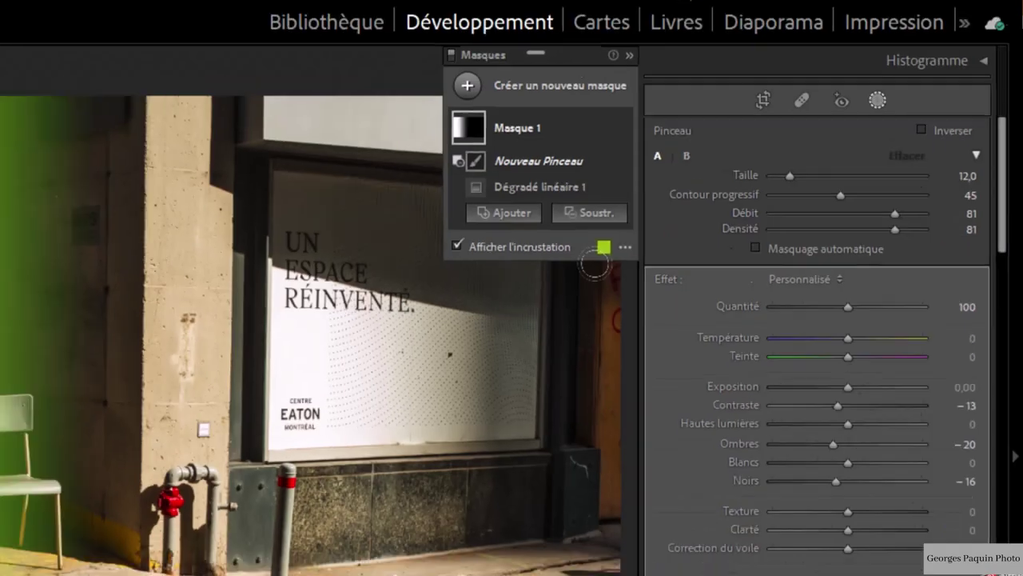
pyautogui.moveTo(949, 171); pyautogui.dragTo(998, 184)
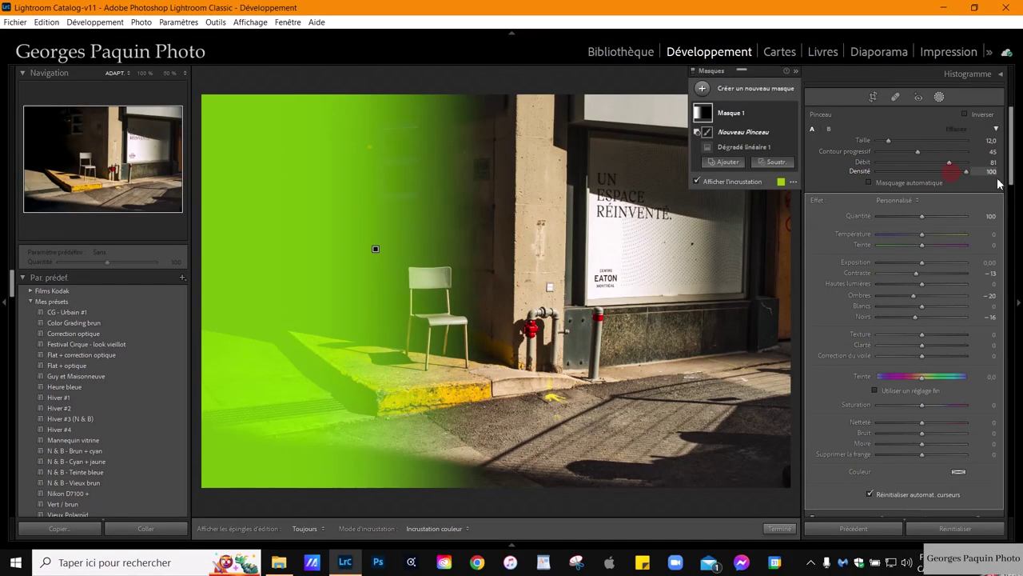
pyautogui.moveTo(949, 162); pyautogui.dragTo(973, 163)
pyautogui.moveTo(375, 415)
pyautogui.mouseDown()
pyautogui.moveTo(263, 400)
pyautogui.moveTo(216, 359)
pyautogui.moveTo(375, 352)
pyautogui.moveTo(240, 447)
pyautogui.mouseUp()
pyautogui.moveTo(424, 460); pyautogui.dragTo(212, 475)
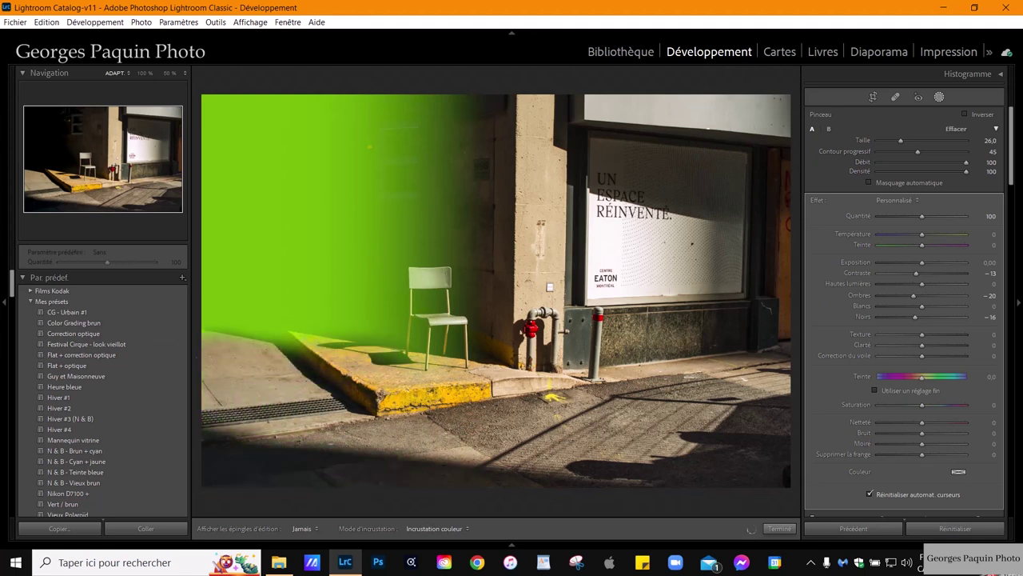
# Step: Hide the mask overlay, move the masks panel aside, and finish mask editing
pyautogui.press('h')
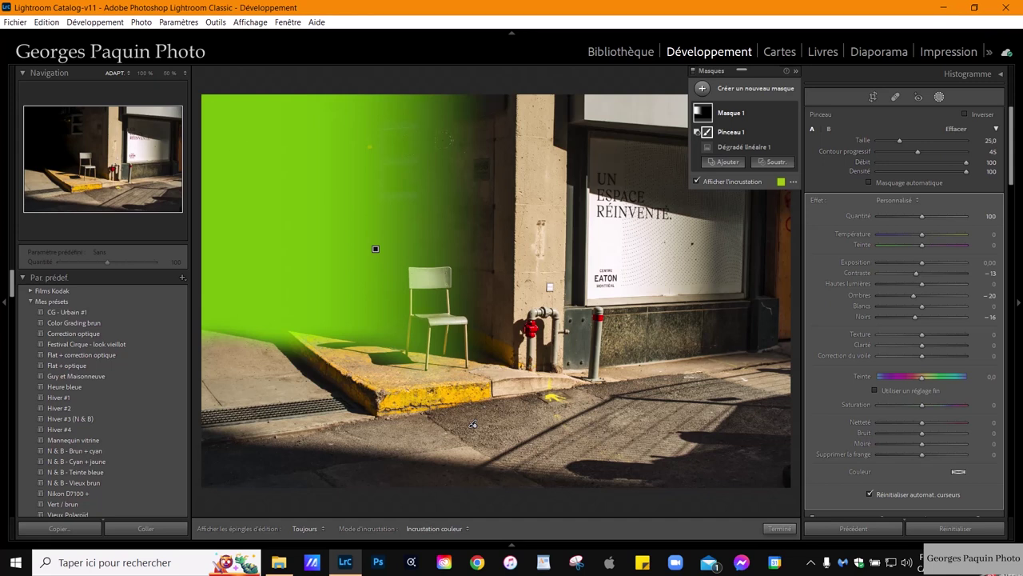
pyautogui.click(749, 184)
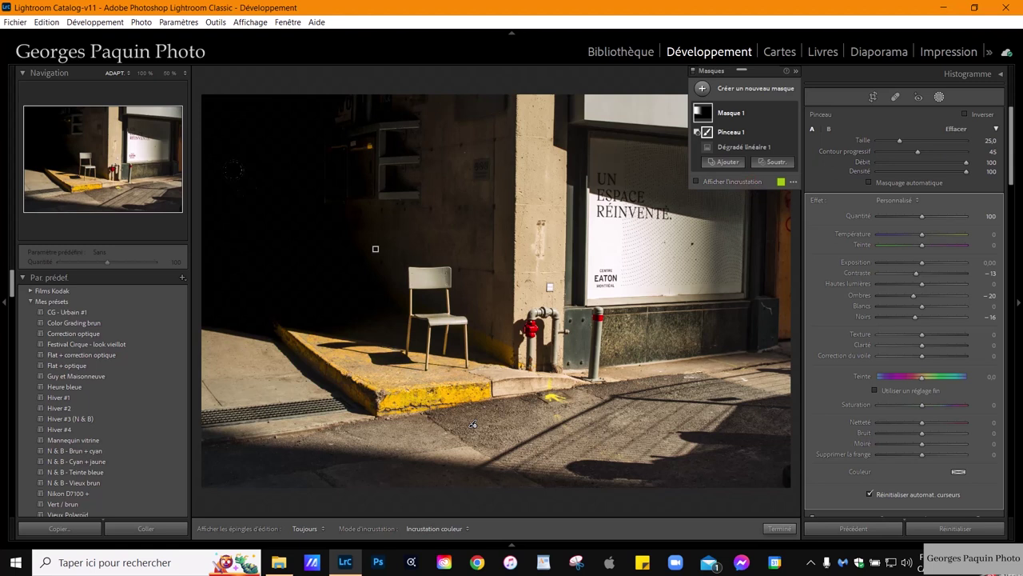
pyautogui.moveTo(764, 76); pyautogui.dragTo(301, 106)
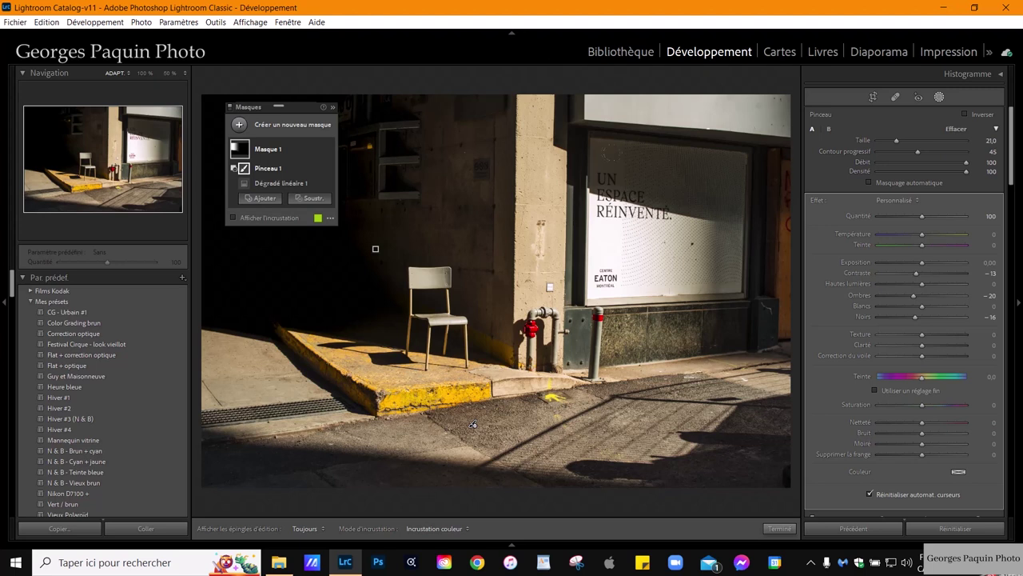
pyautogui.click(780, 528)
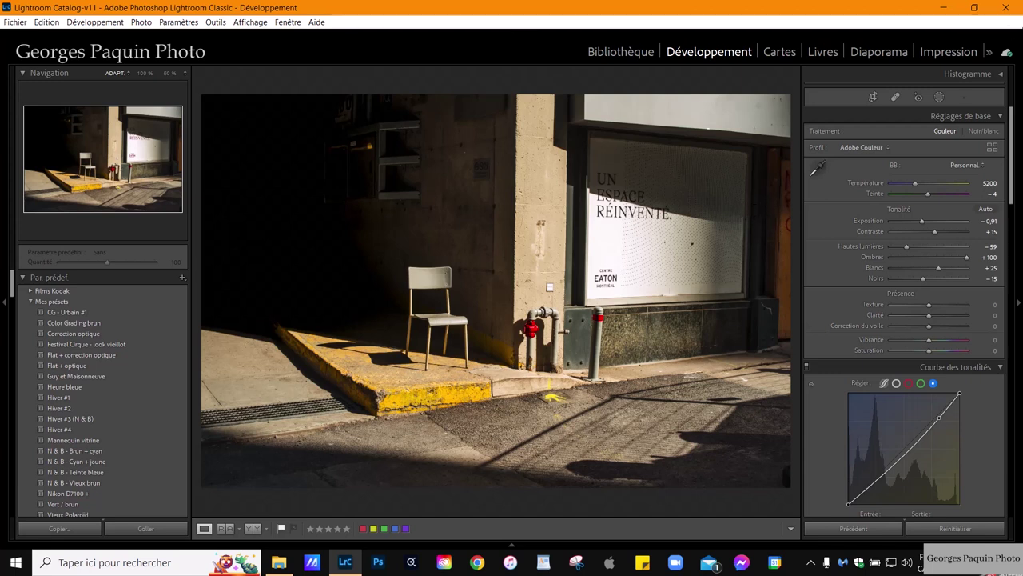
# Step: Draw a new right-to-left linear gradient mask over the photo's right side
pyautogui.click(939, 96)
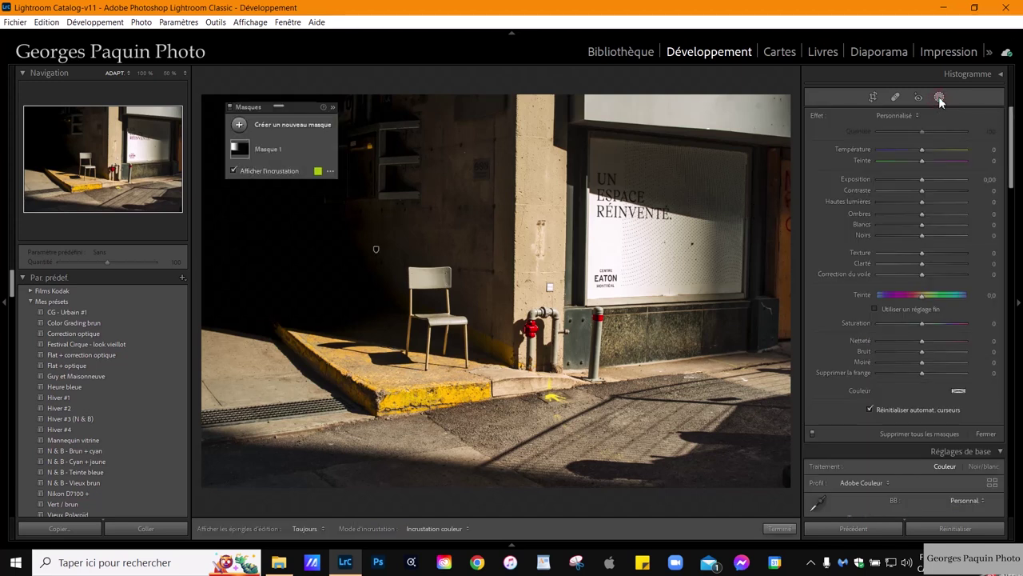
pyautogui.click(238, 126)
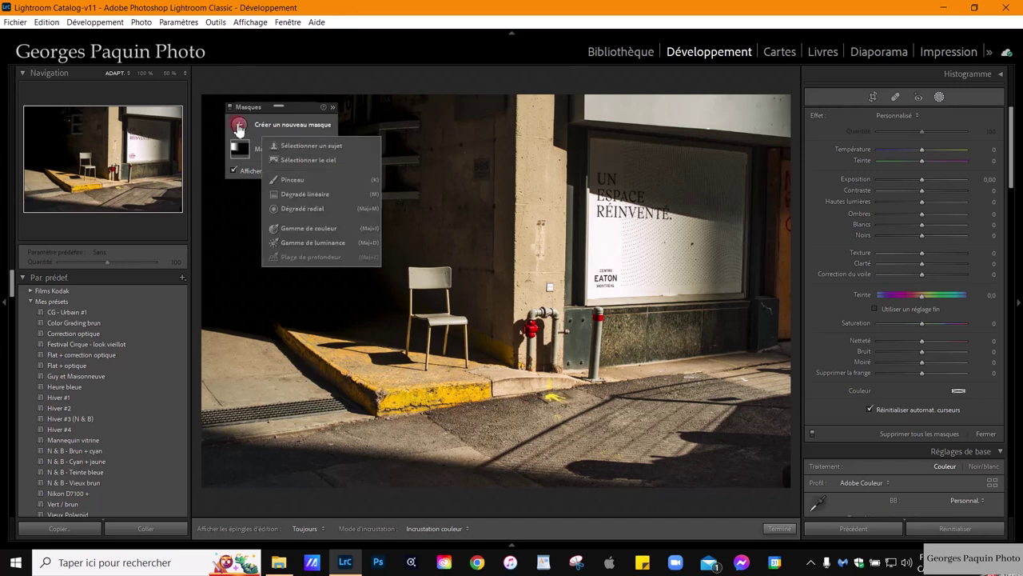
pyautogui.click(315, 194)
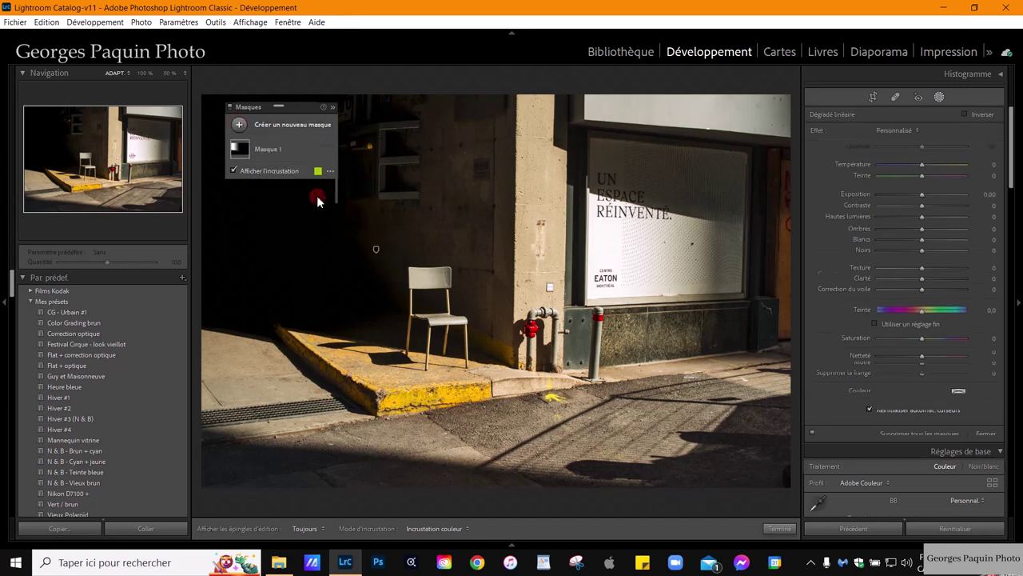
pyautogui.moveTo(723, 249); pyautogui.dragTo(480, 245)
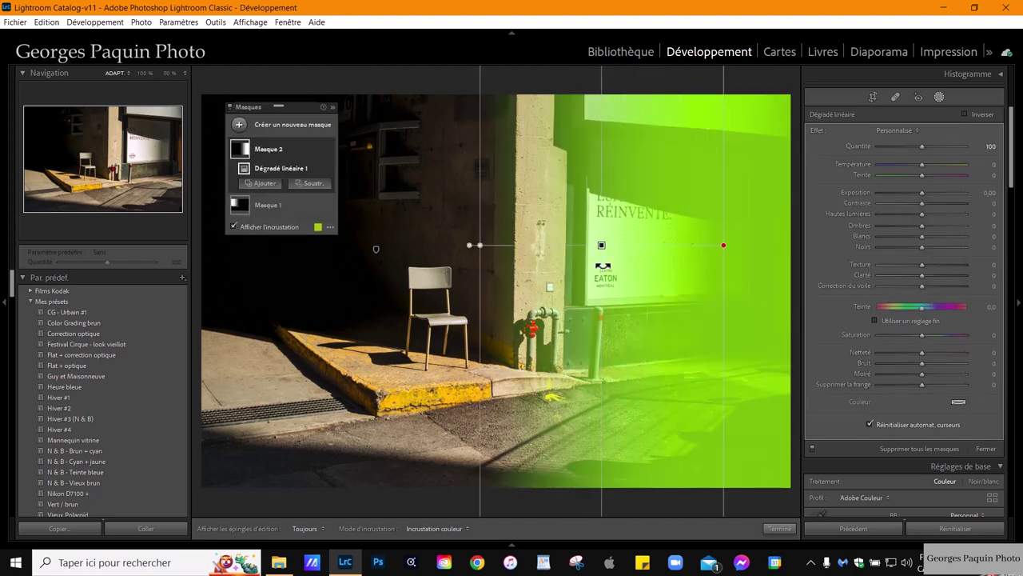
pyautogui.moveTo(605, 254); pyautogui.dragTo(660, 255)
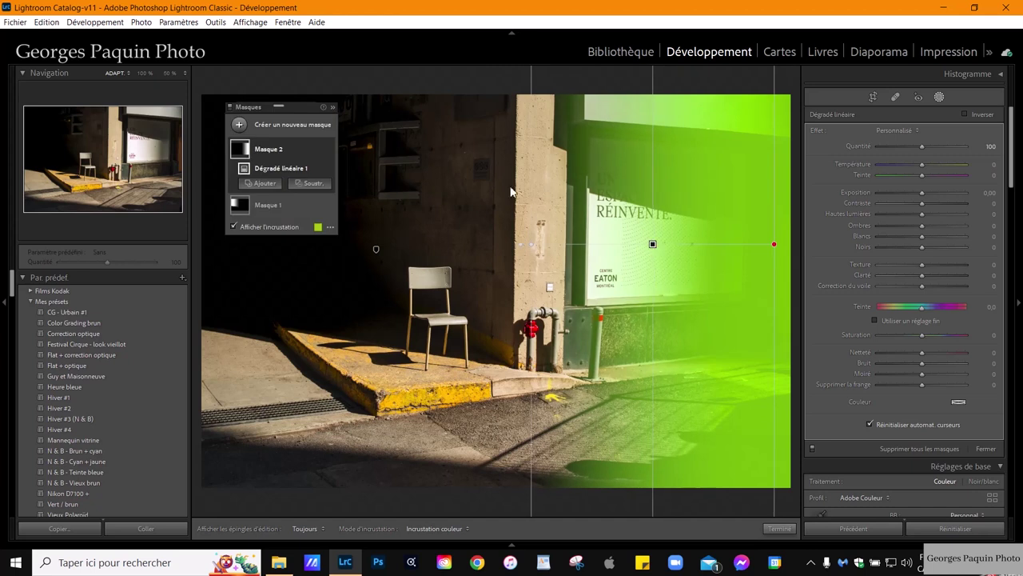
pyautogui.click(292, 228)
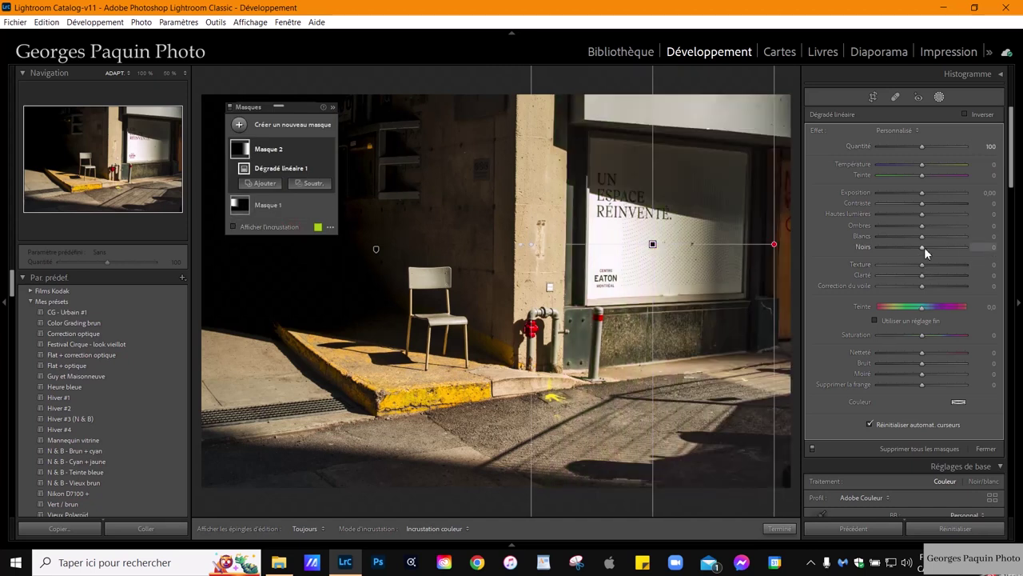
# Step: Set the right gradient to blacks −41 and shadows +20, moving its transition left
pyautogui.moveTo(923, 246); pyautogui.dragTo(907, 254)
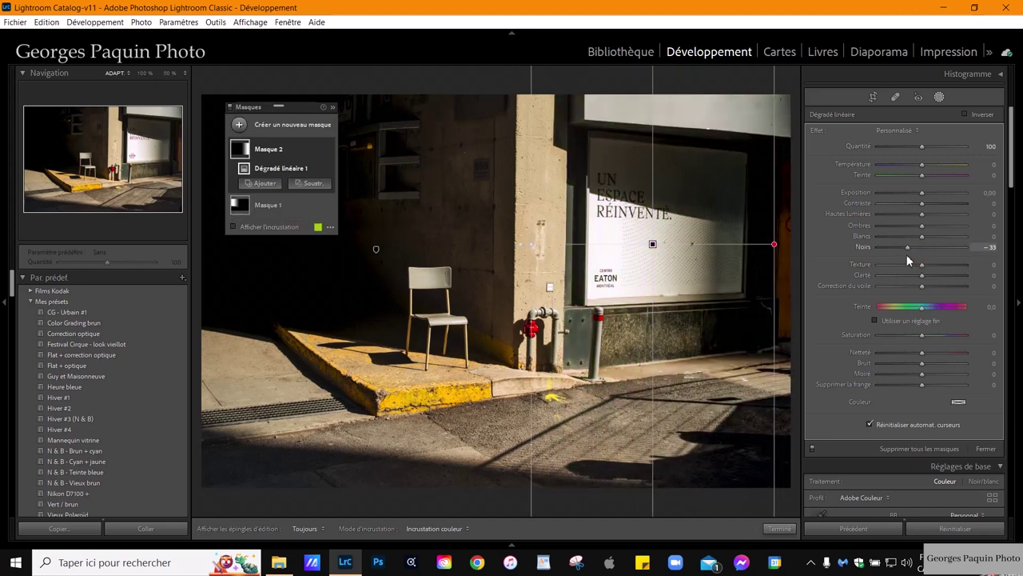
pyautogui.moveTo(924, 232); pyautogui.dragTo(931, 229)
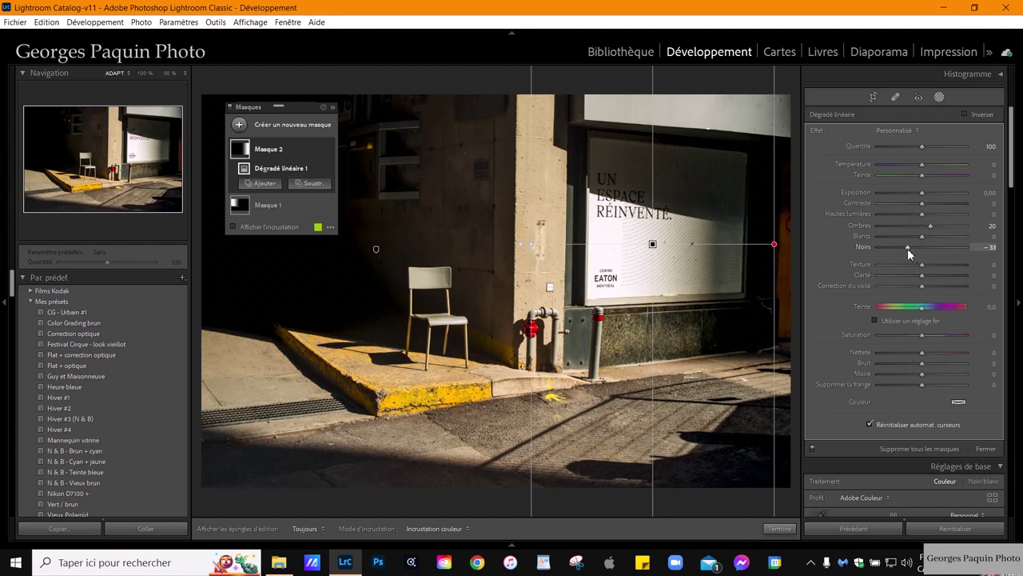
pyautogui.moveTo(908, 248); pyautogui.dragTo(904, 251)
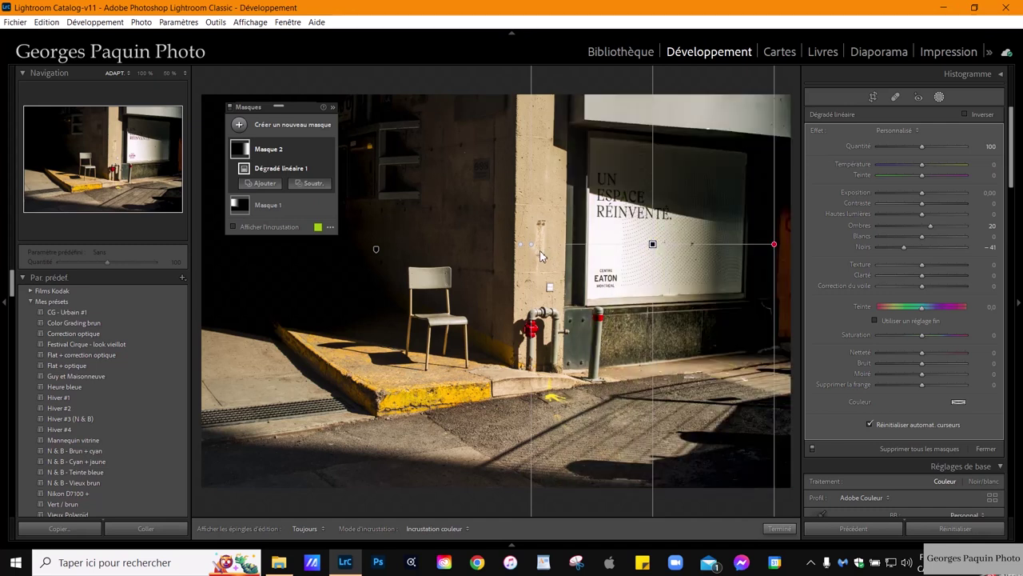
pyautogui.press('h')
pyautogui.moveTo(535, 252); pyautogui.dragTo(486, 253)
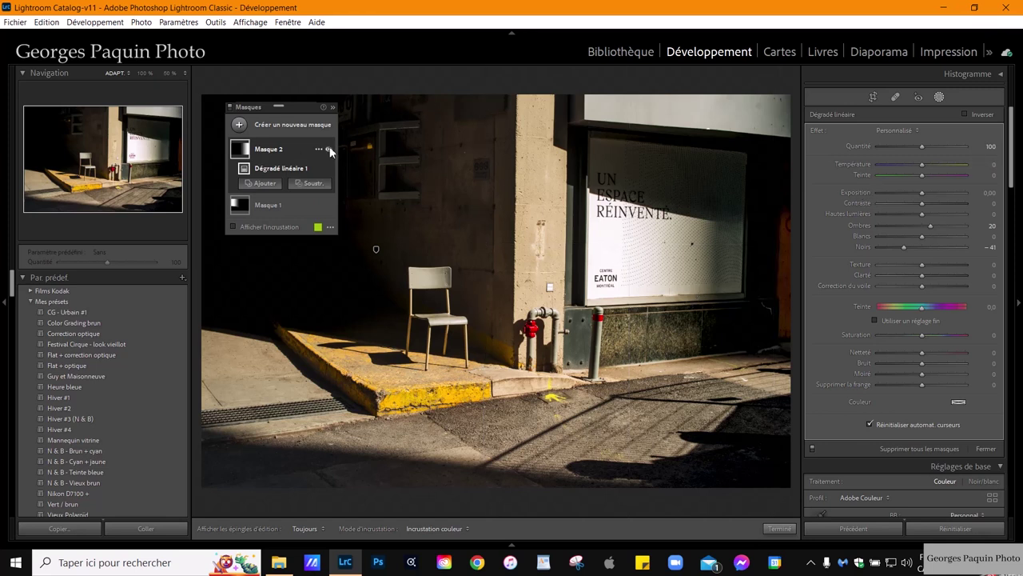
# Step: Toggle Masque 2 off and on to compare, then show its coverage overlay
pyautogui.click(329, 147)
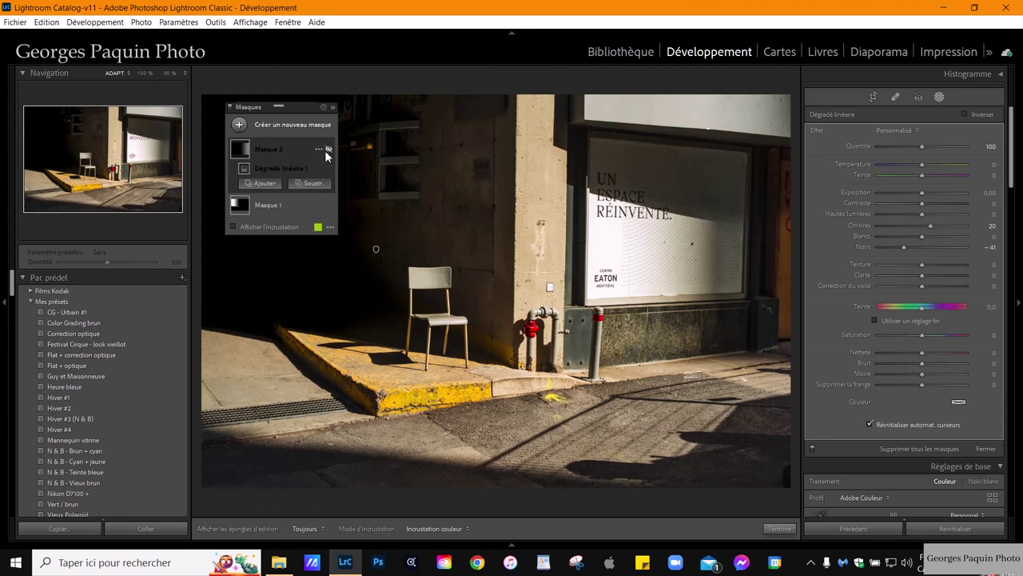
pyautogui.click(328, 150)
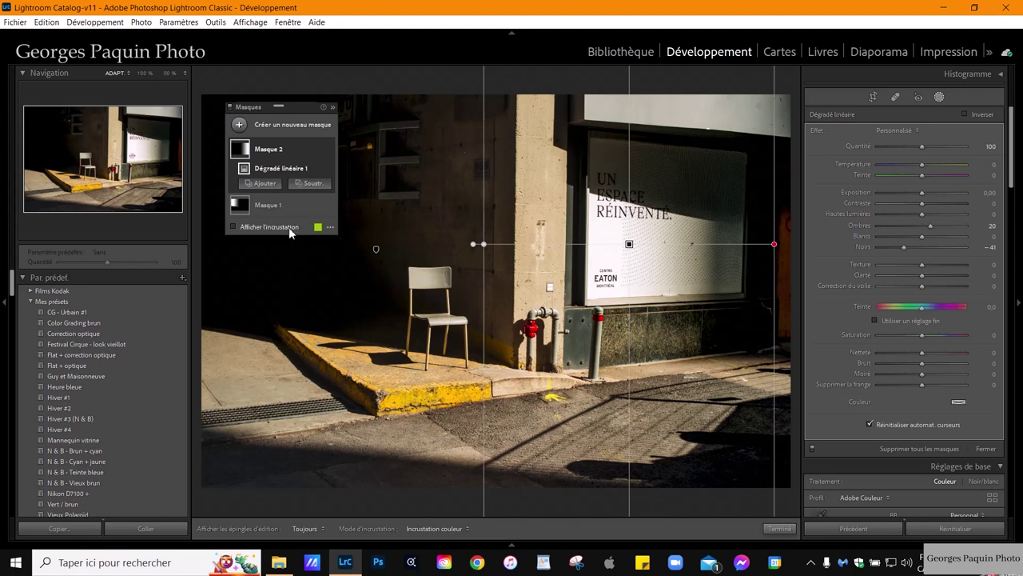
pyautogui.press('o')
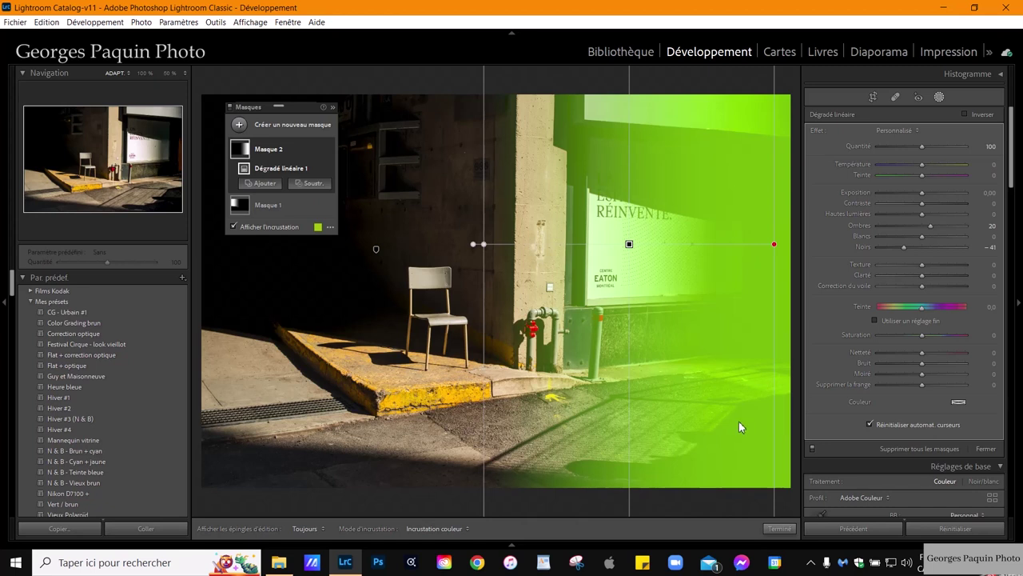
# Step: Brush-subtract the lower-right street pavement from Masque 2, hide the overlay, and finish
pyautogui.click(314, 185)
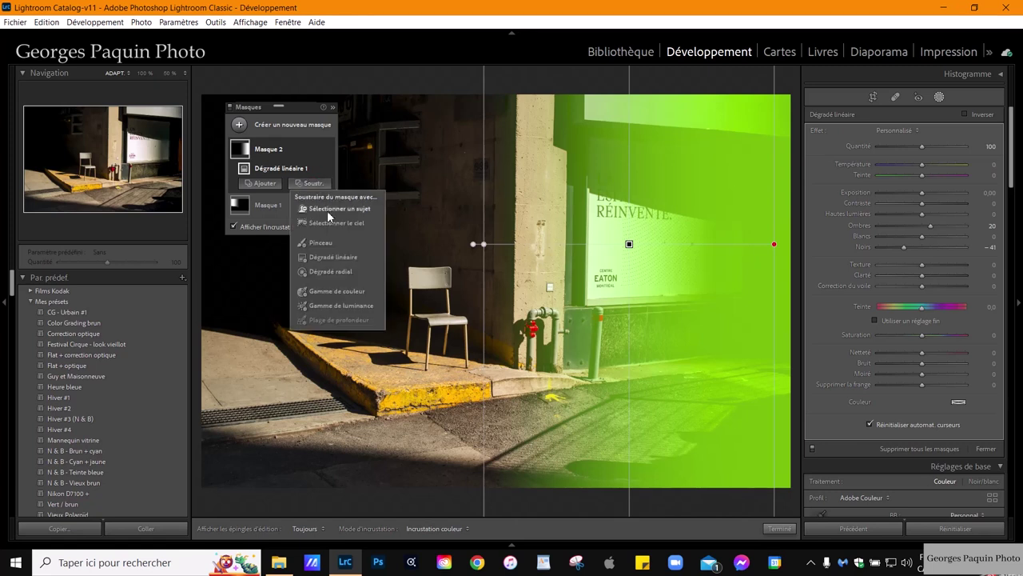
pyautogui.click(321, 243)
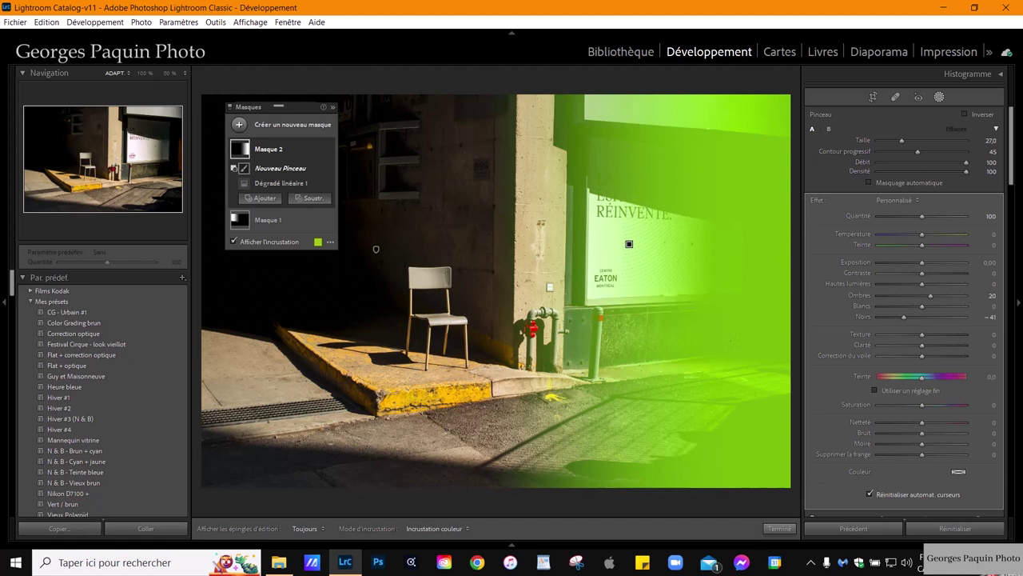
pyautogui.press('h')
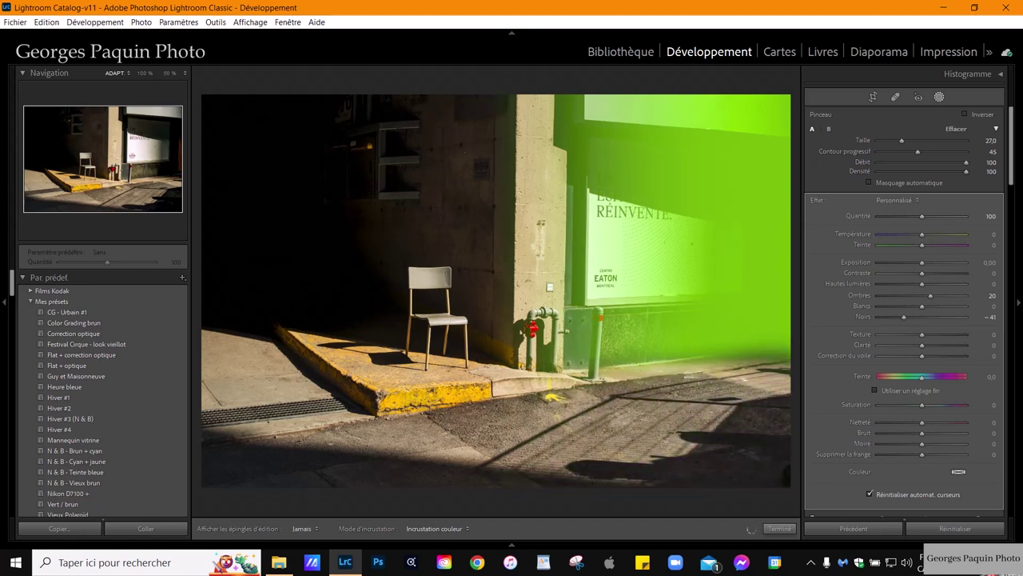
pyautogui.press('h')
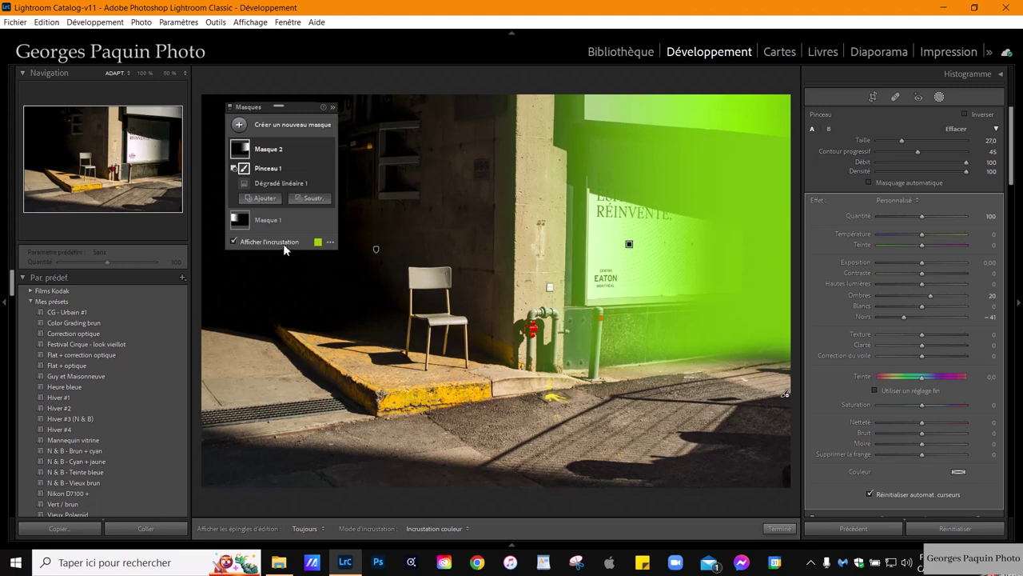
pyautogui.click(282, 243)
pyautogui.press('[')
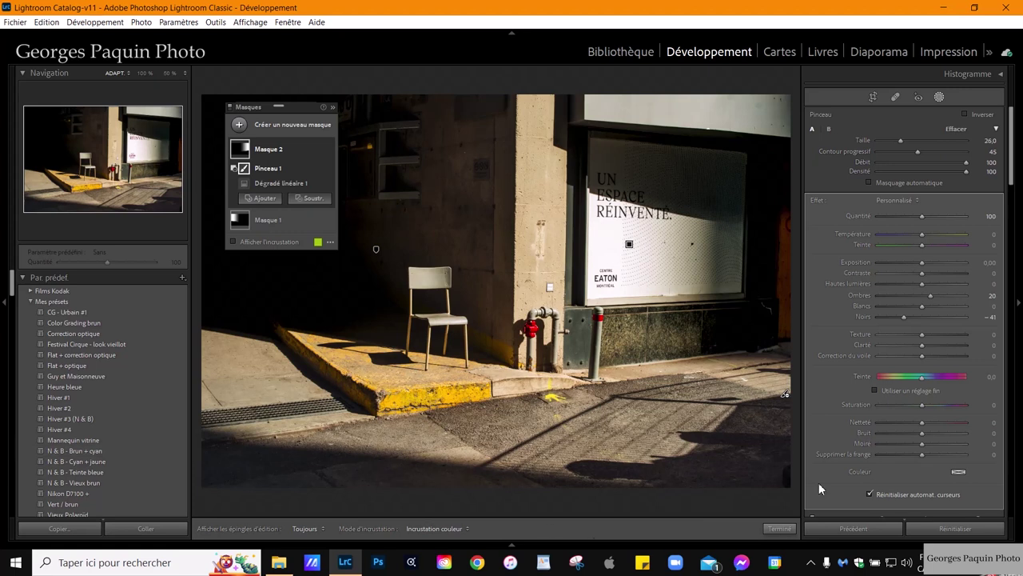
pyautogui.click(780, 528)
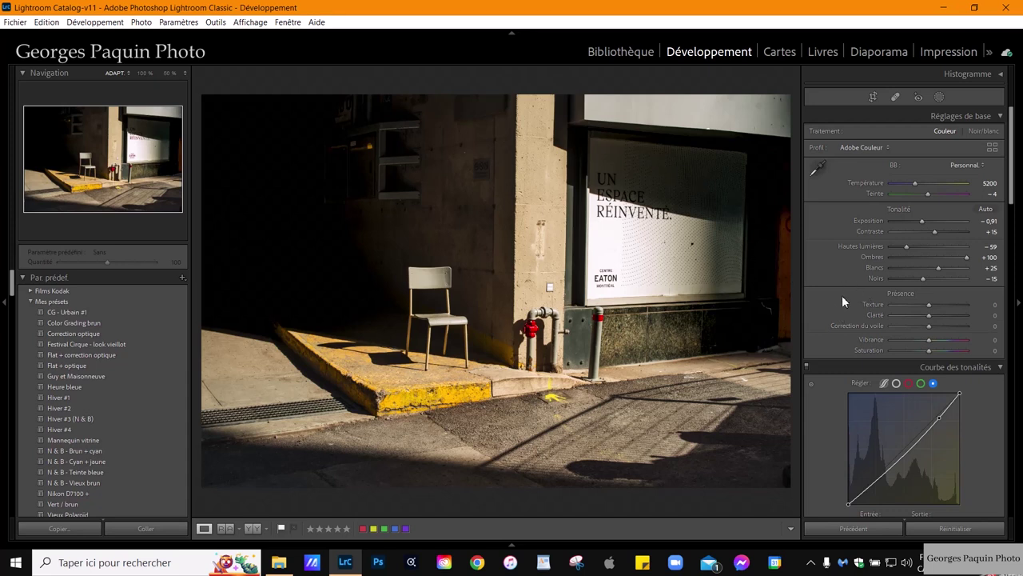
# Step: Paint a brush mask at 81 flow and density and crush its blacks to −59
pyautogui.press('k')
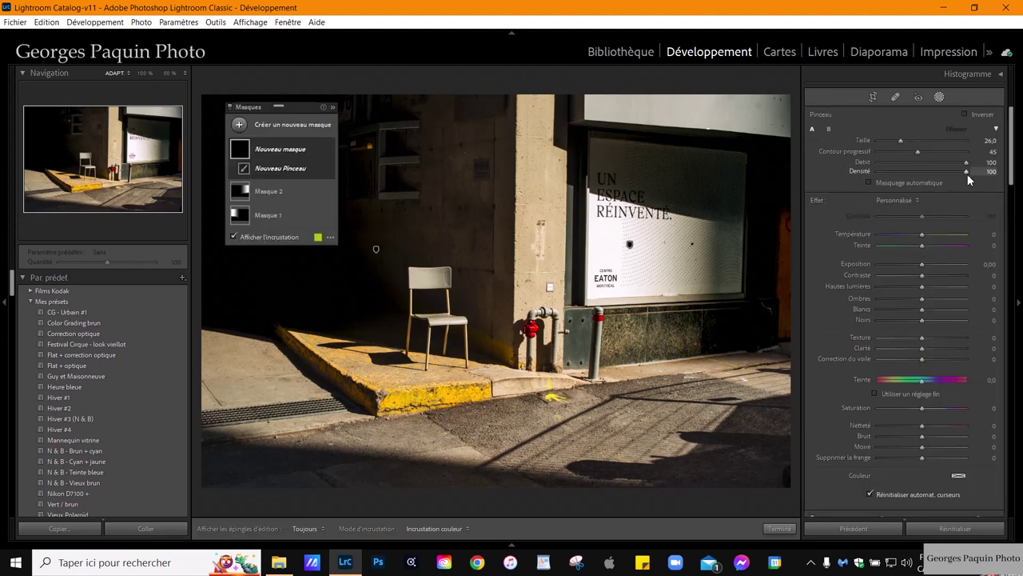
pyautogui.moveTo(953, 184); pyautogui.dragTo(948, 176)
pyautogui.moveTo(923, 324); pyautogui.dragTo(906, 334)
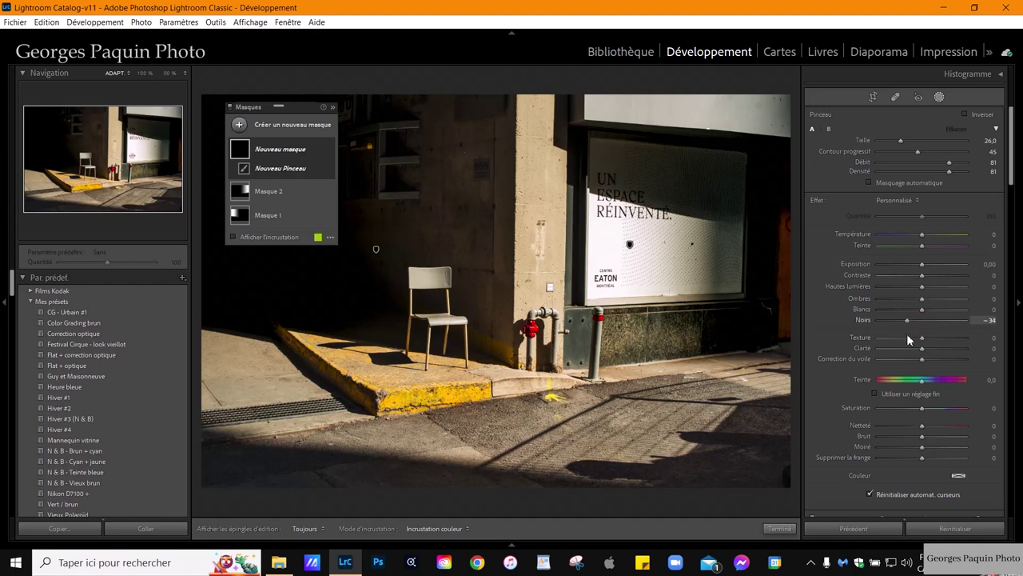
pyautogui.press('h')
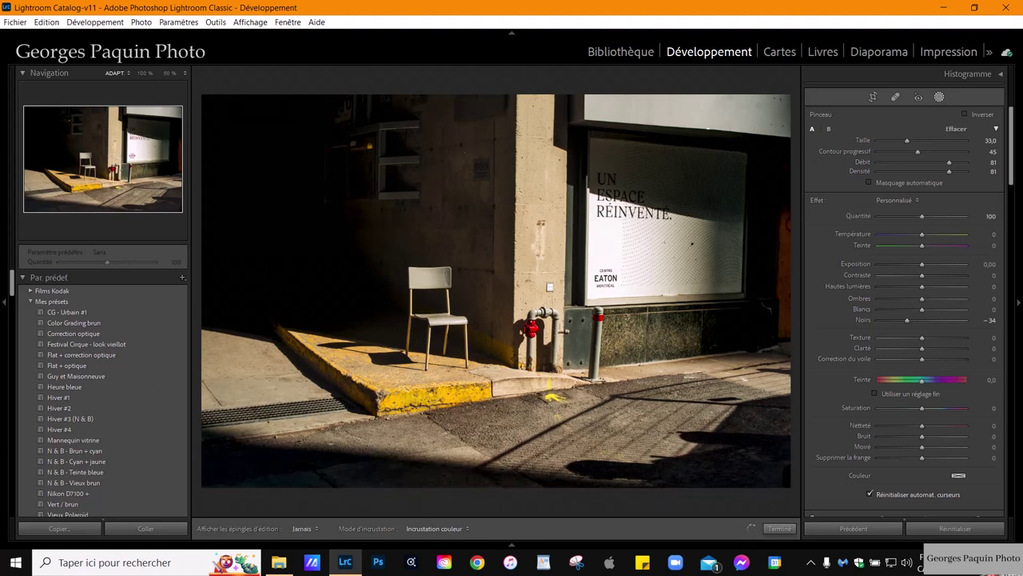
pyautogui.press('h')
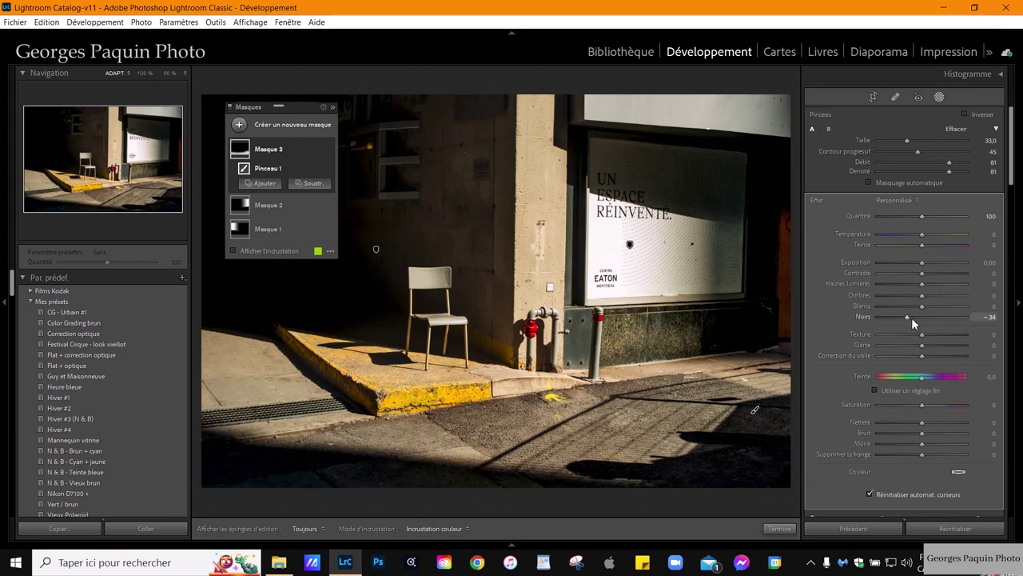
pyautogui.moveTo(906, 318); pyautogui.dragTo(893, 338)
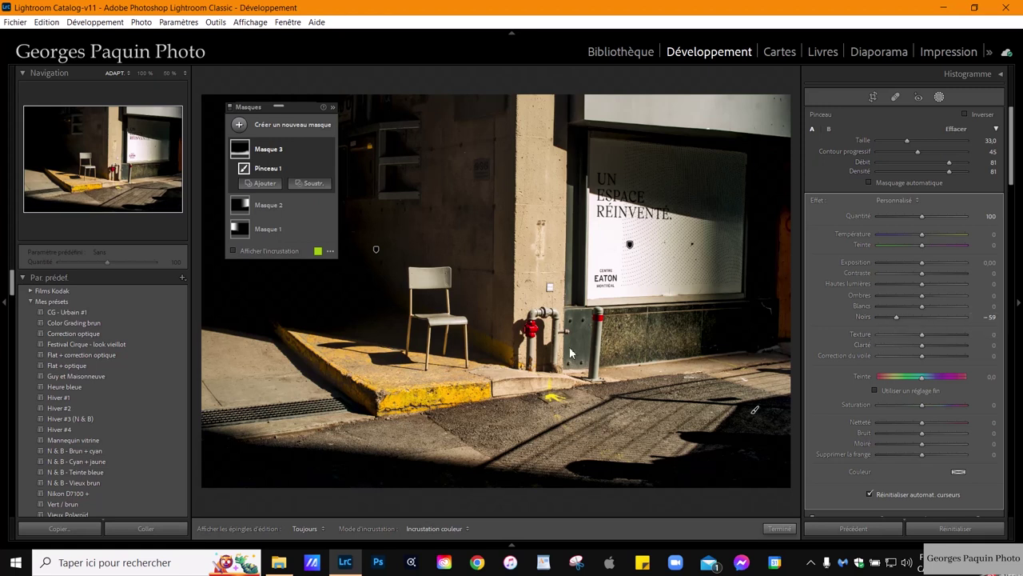
pyautogui.press('h')
pyautogui.press('h')
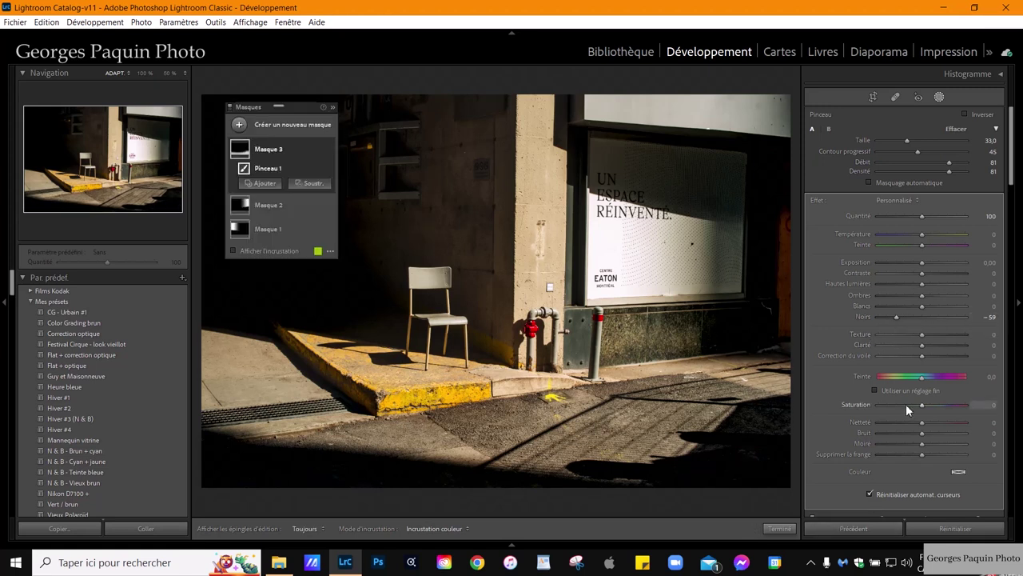
pyautogui.scroll(-5, 842, 398)
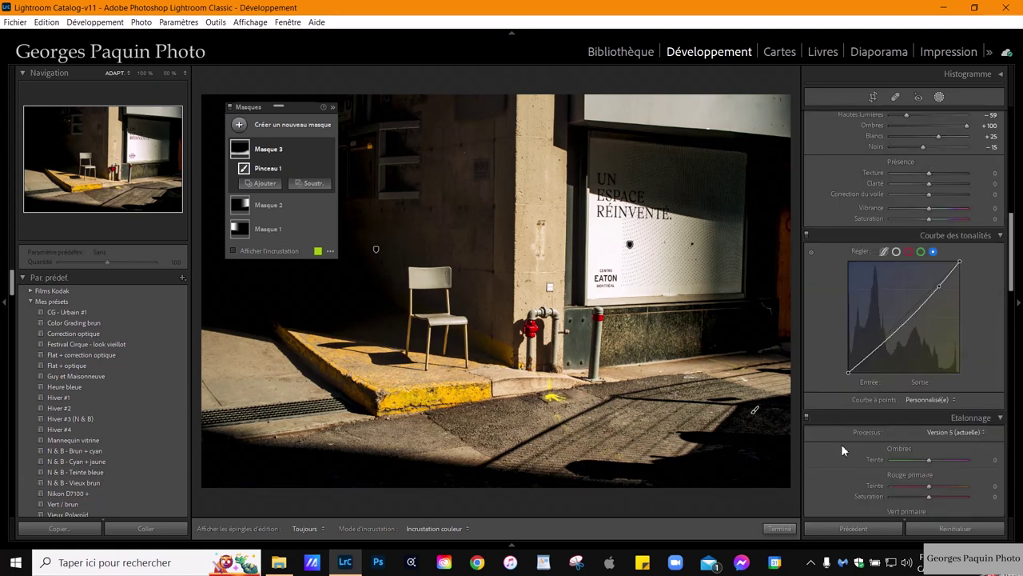
pyautogui.scroll(5, 841, 444)
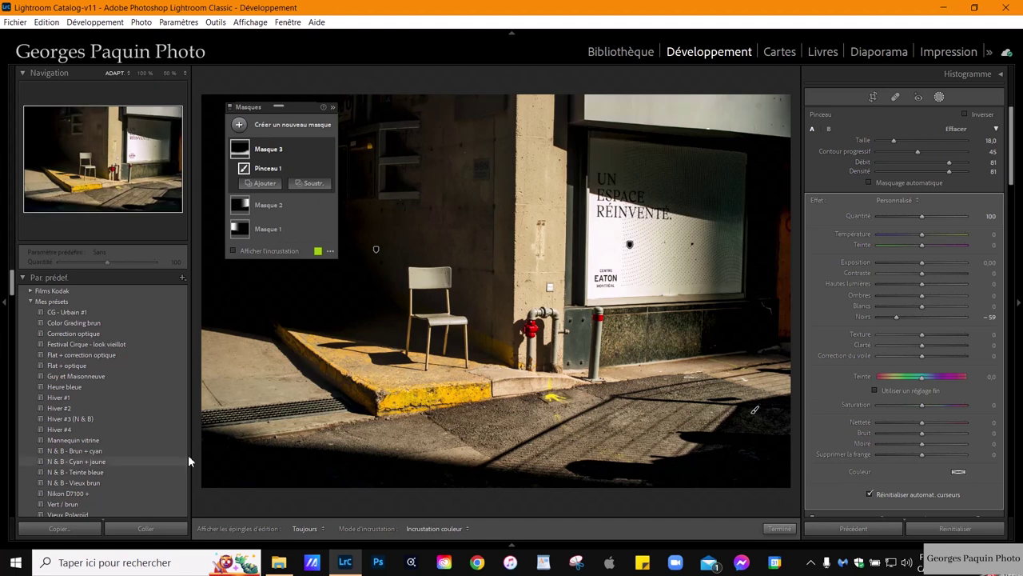
pyautogui.press('h')
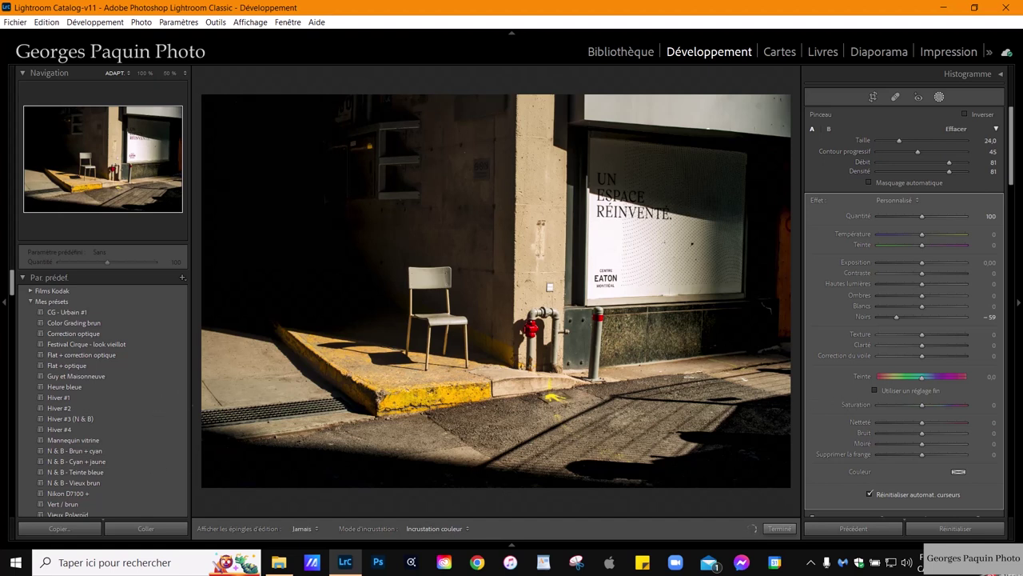
pyautogui.press('h')
pyautogui.scroll(-5, 828, 407)
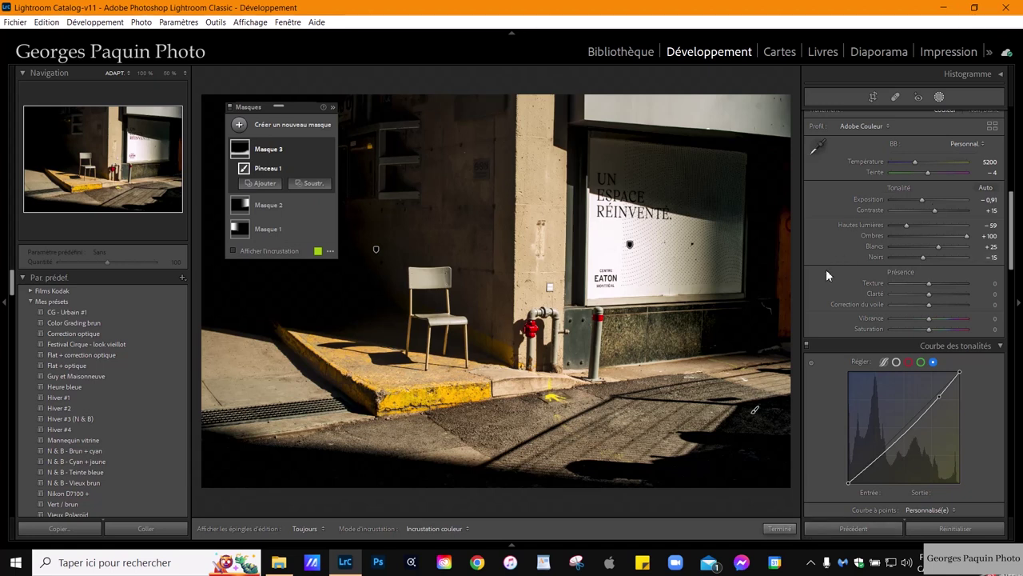
pyautogui.scroll(5, 826, 275)
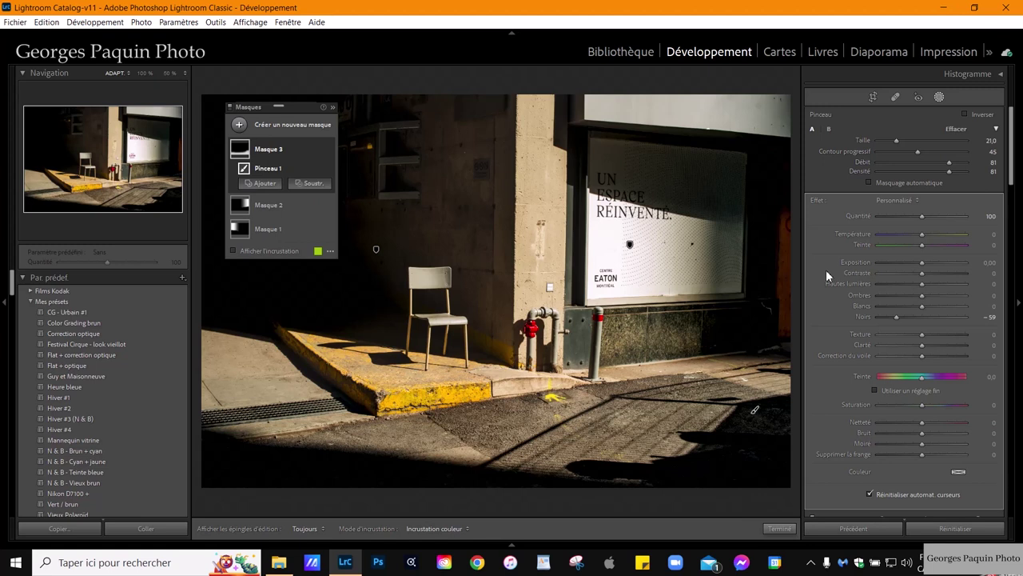
# Step: Resize the brush and paint a fourth mask with highlights at −28, then finish masking
pyautogui.press(']')
pyautogui.press('[')
pyautogui.press('k')
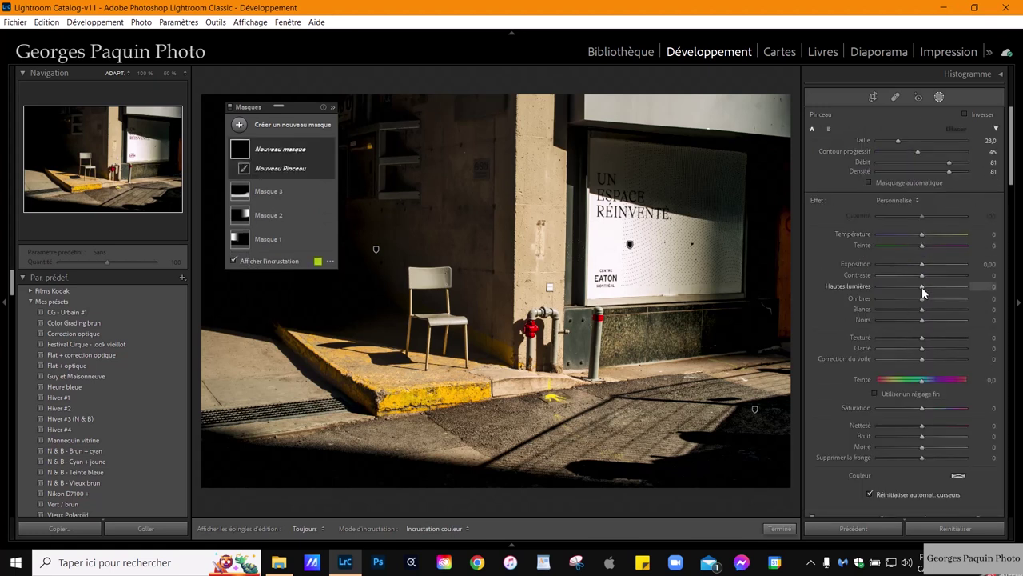
pyautogui.press('o')
pyautogui.moveTo(924, 292); pyautogui.dragTo(904, 300)
pyautogui.press(']')
pyautogui.press(']')
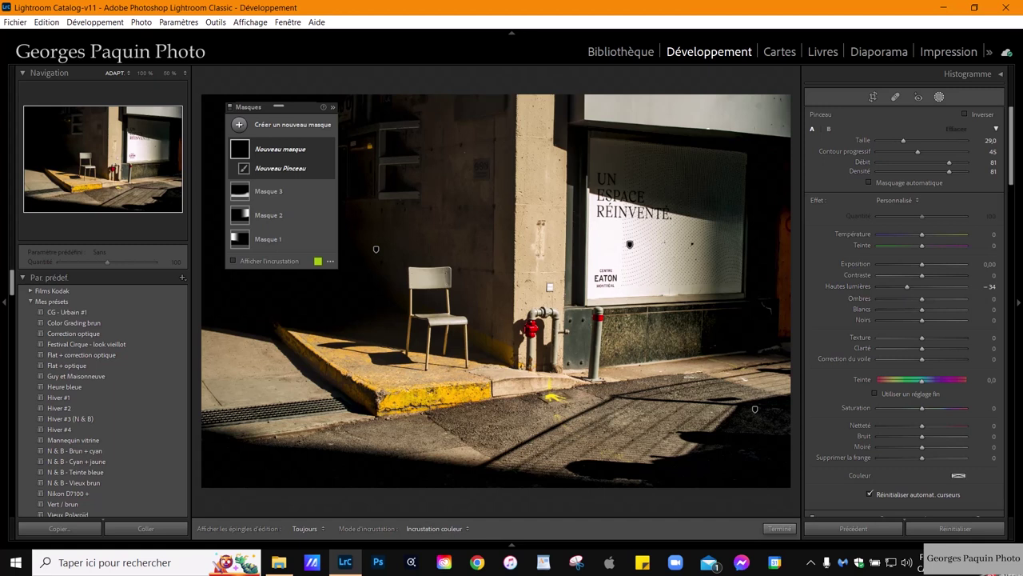
pyautogui.moveTo(599, 199); pyautogui.dragTo(619, 272)
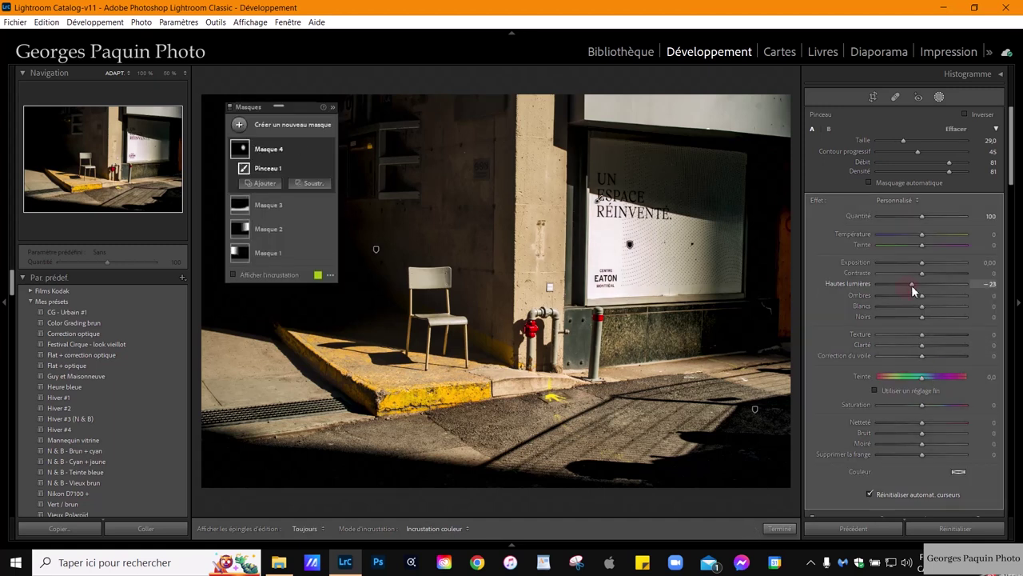
pyautogui.moveTo(909, 286); pyautogui.dragTo(908, 285)
pyautogui.scroll(-2, 599, 199)
pyautogui.click(779, 529)
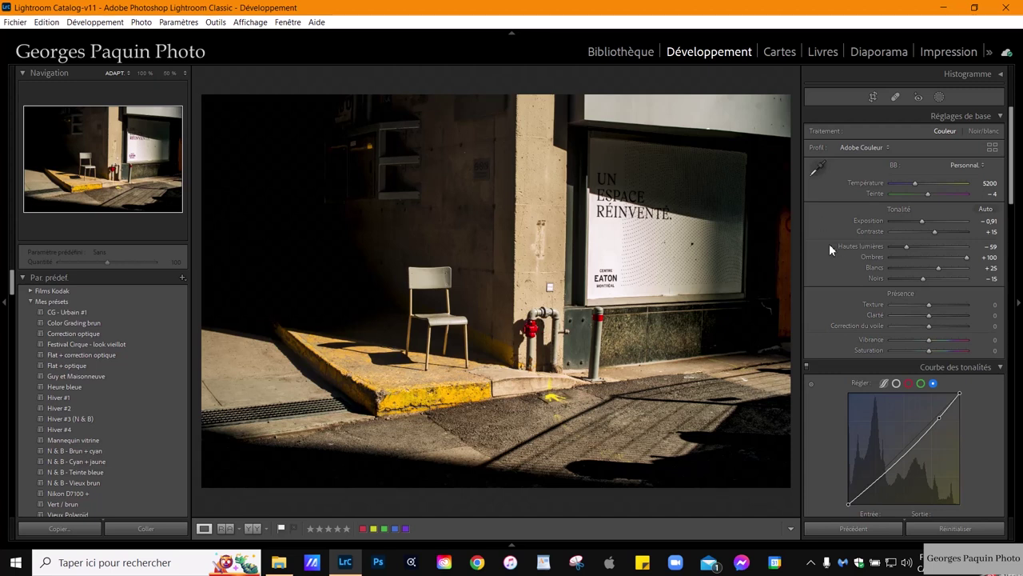
# Step: Grade the shadows magenta at hue 325, saturation 13 and luminance −3
pyautogui.scroll(-5, 829, 243)
pyautogui.scroll(-3, 829, 242)
pyautogui.scroll(-3, 829, 241)
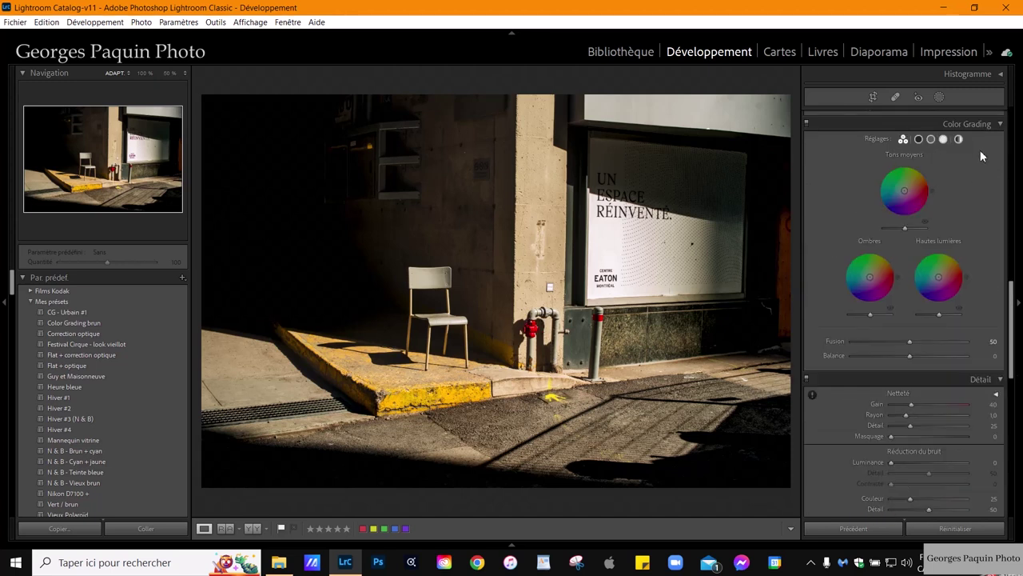
pyautogui.click(918, 139)
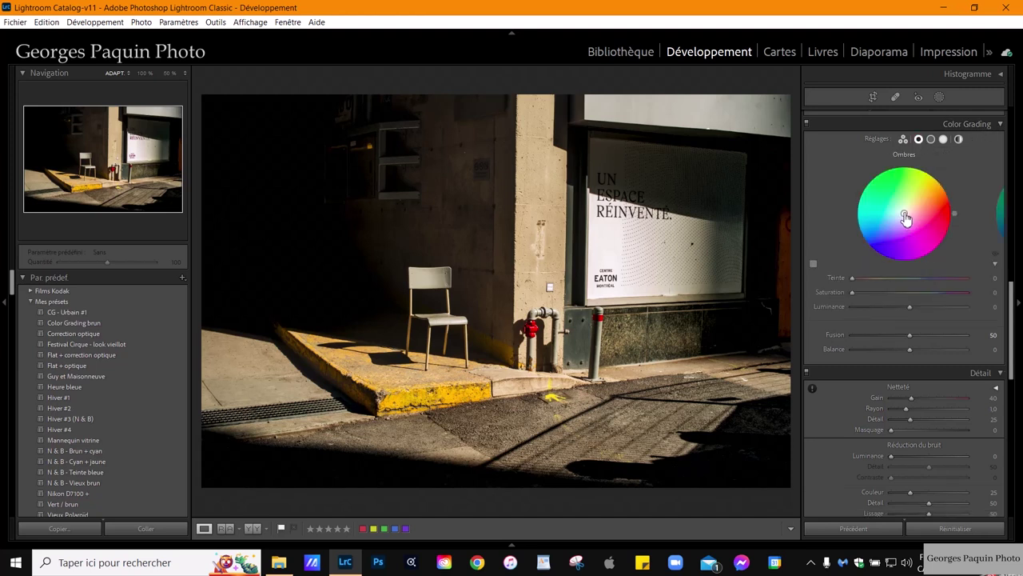
pyautogui.moveTo(906, 218); pyautogui.dragTo(957, 250)
pyautogui.moveTo(872, 293); pyautogui.dragTo(907, 312)
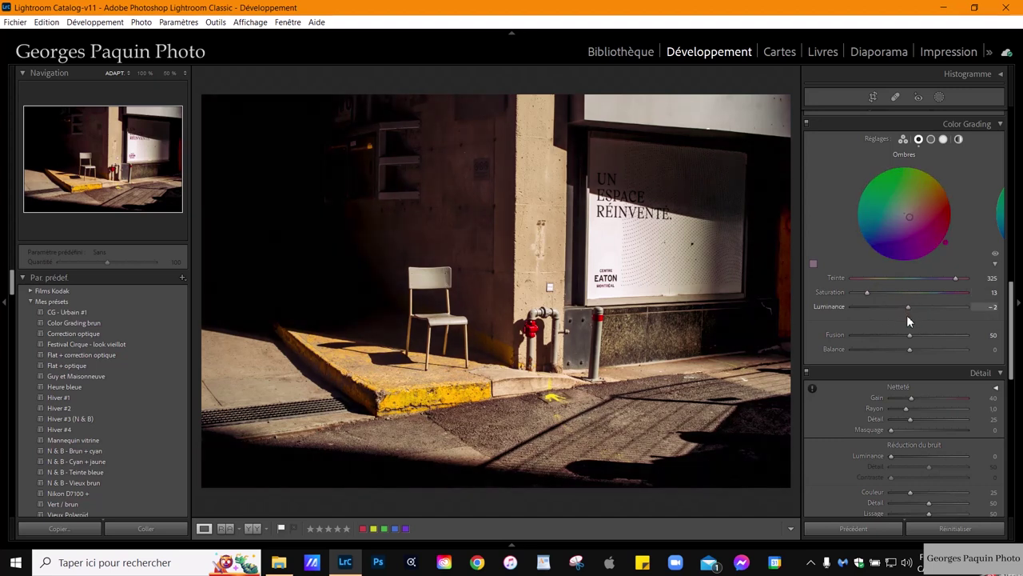
pyautogui.press('Down')
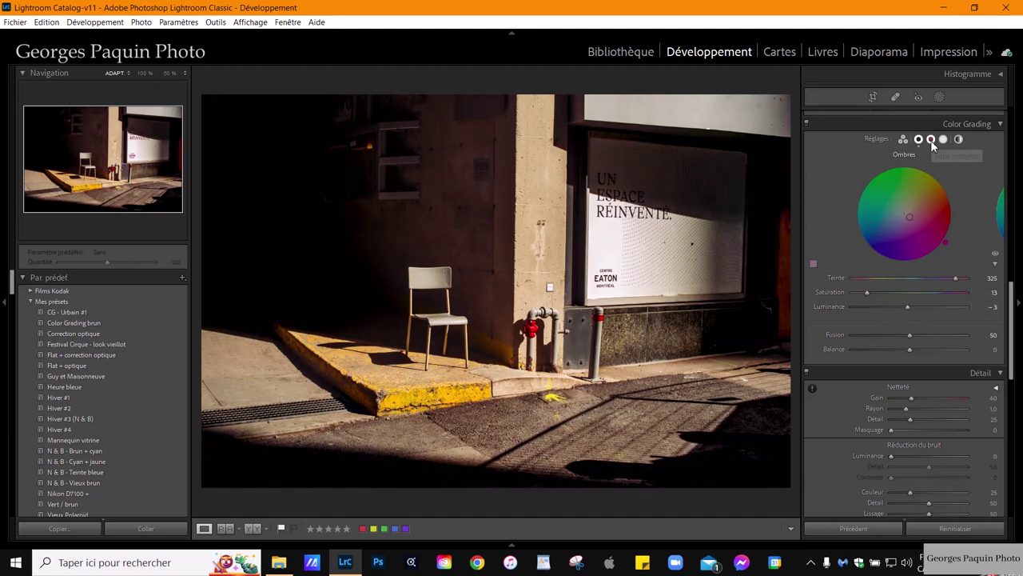
pyautogui.click(931, 139)
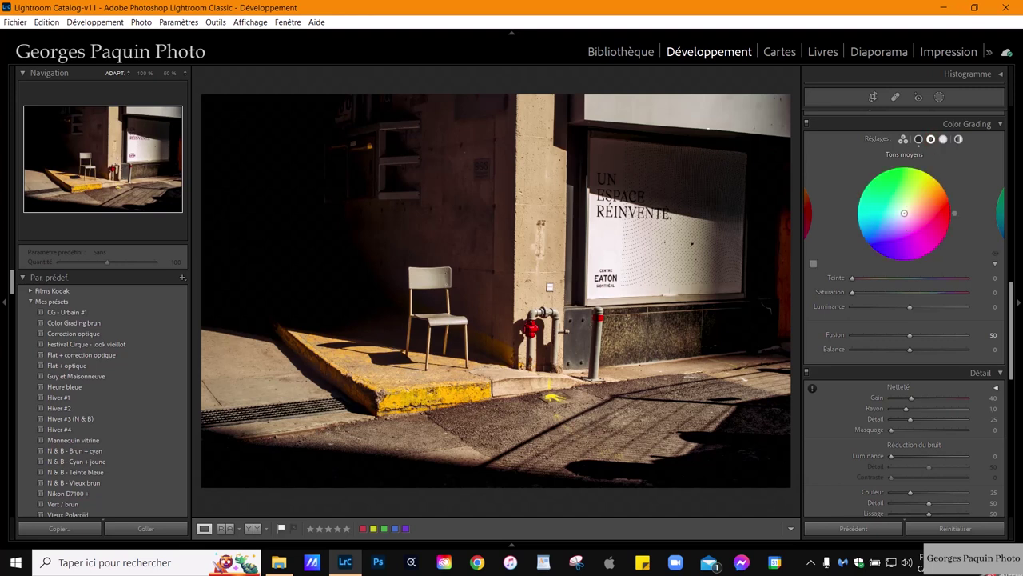
# Step: Tint midtones teal (hue 165, saturation 23) and highlights warm yellow (hue 61, saturation 13)
pyautogui.moveTo(906, 221); pyautogui.dragTo(856, 202)
pyautogui.moveTo(861, 297); pyautogui.dragTo(903, 315)
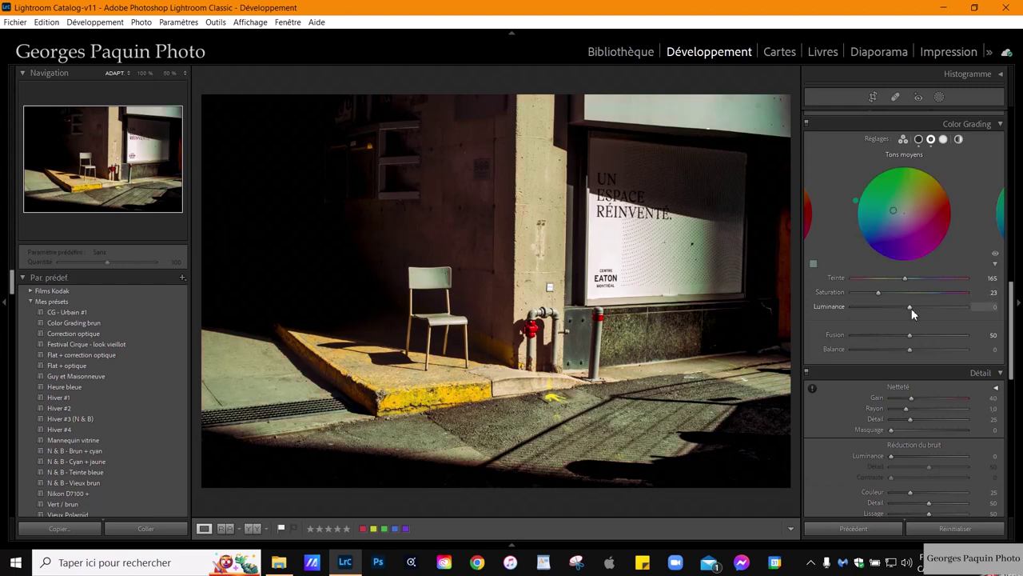
pyautogui.click(943, 139)
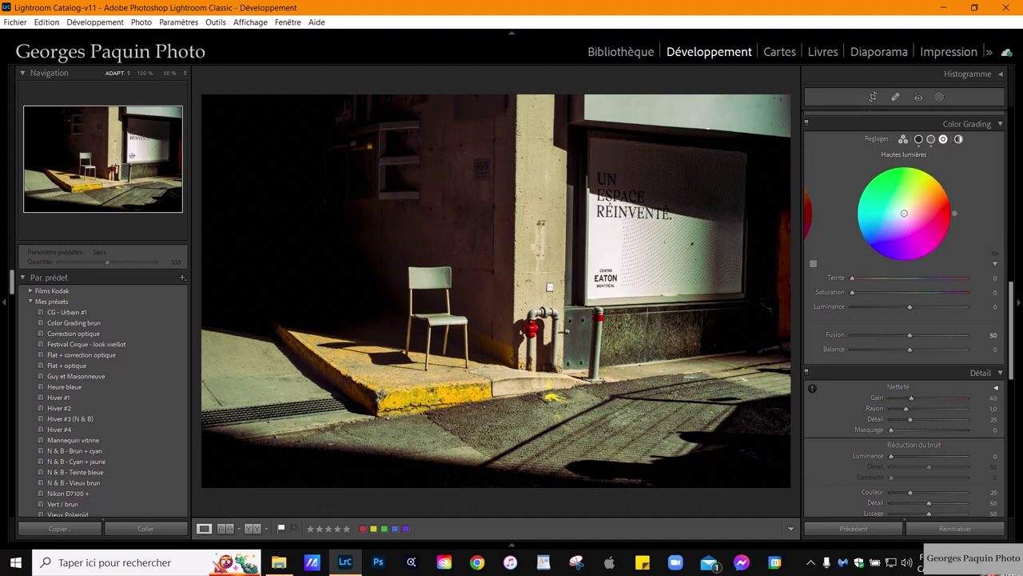
pyautogui.moveTo(904, 214); pyautogui.dragTo(907, 207)
pyautogui.moveTo(925, 168); pyautogui.dragTo(929, 170)
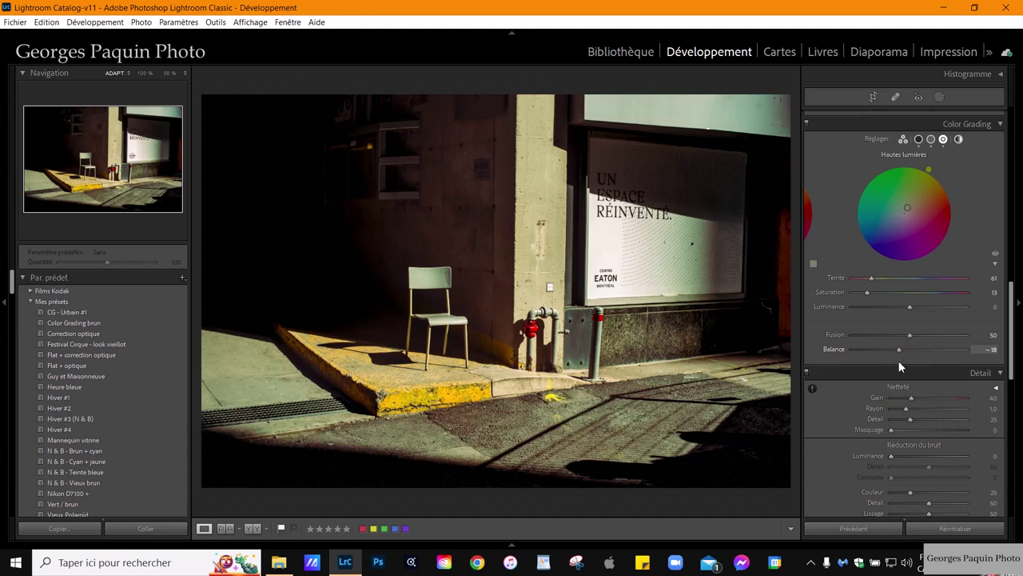
# Step: Set the color grading balance to −20 and the blending to 24
pyautogui.press('Down')
pyautogui.press('Down')
pyautogui.click(918, 139)
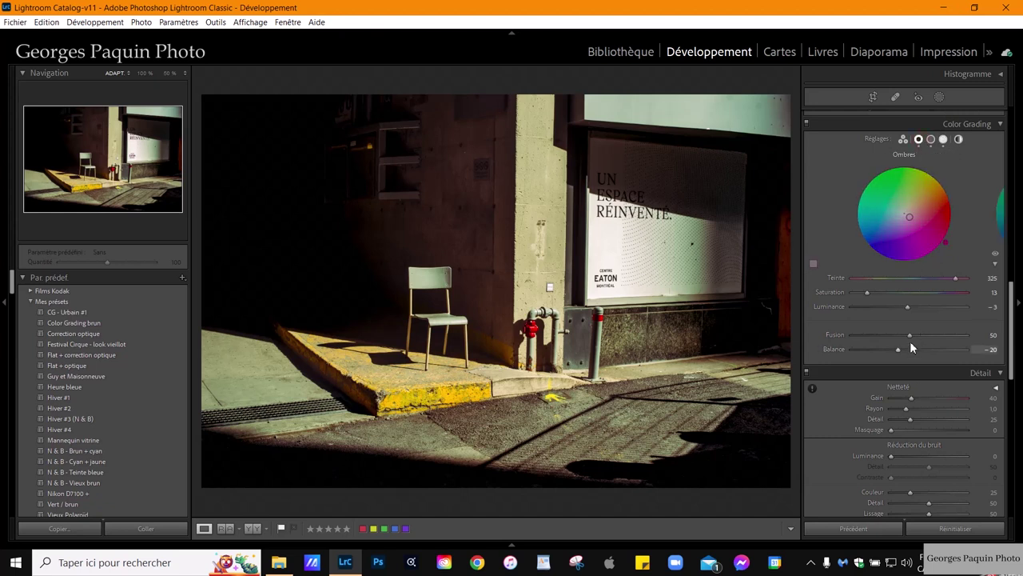
pyautogui.moveTo(901, 350); pyautogui.dragTo(892, 353)
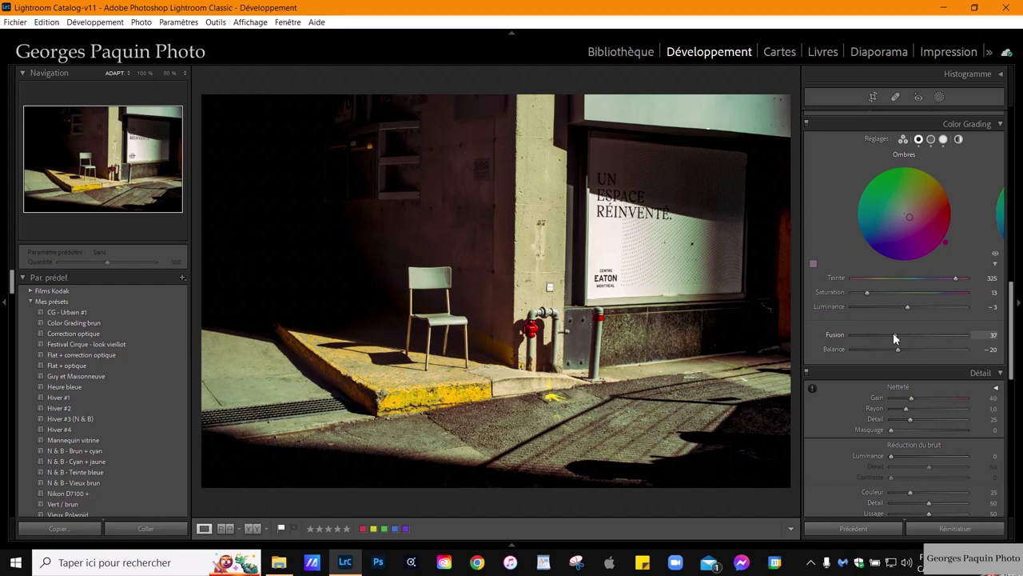
pyautogui.moveTo(956, 342); pyautogui.dragTo(961, 344)
pyautogui.moveTo(961, 336); pyautogui.dragTo(886, 349)
# Step: Crop to a 5 x 7 ratio, positioning the chair and storefront window in frame
pyautogui.click(873, 96)
pyautogui.click(966, 134)
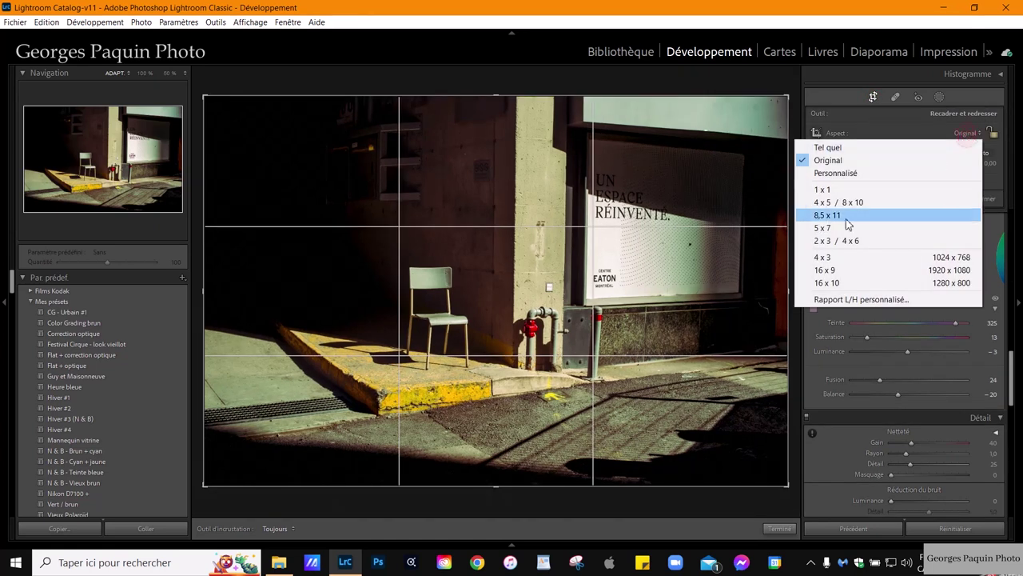
pyautogui.click(846, 229)
pyautogui.moveTo(660, 283); pyautogui.dragTo(652, 299)
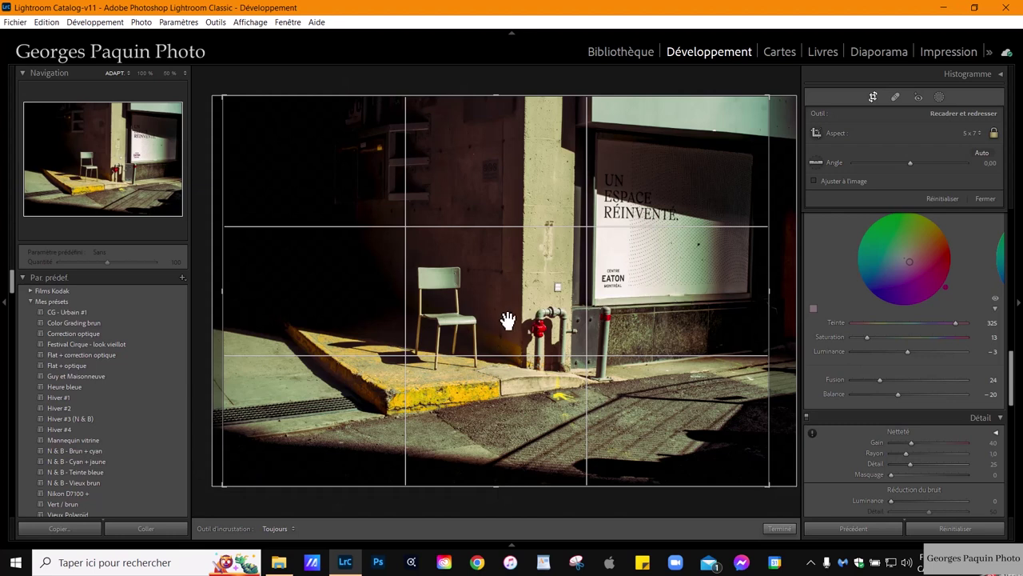
pyautogui.moveTo(507, 320); pyautogui.dragTo(515, 296)
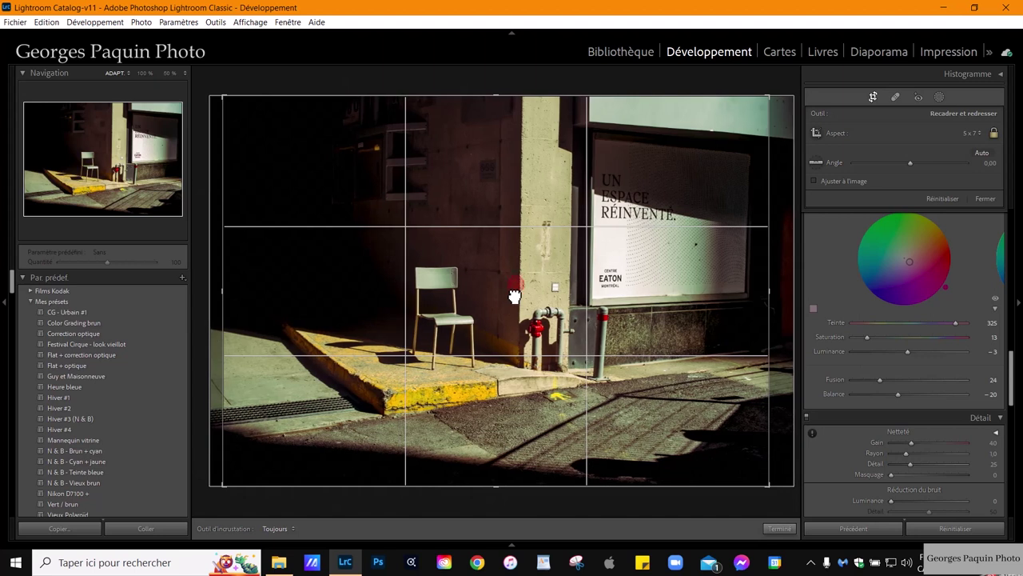
pyautogui.click(777, 528)
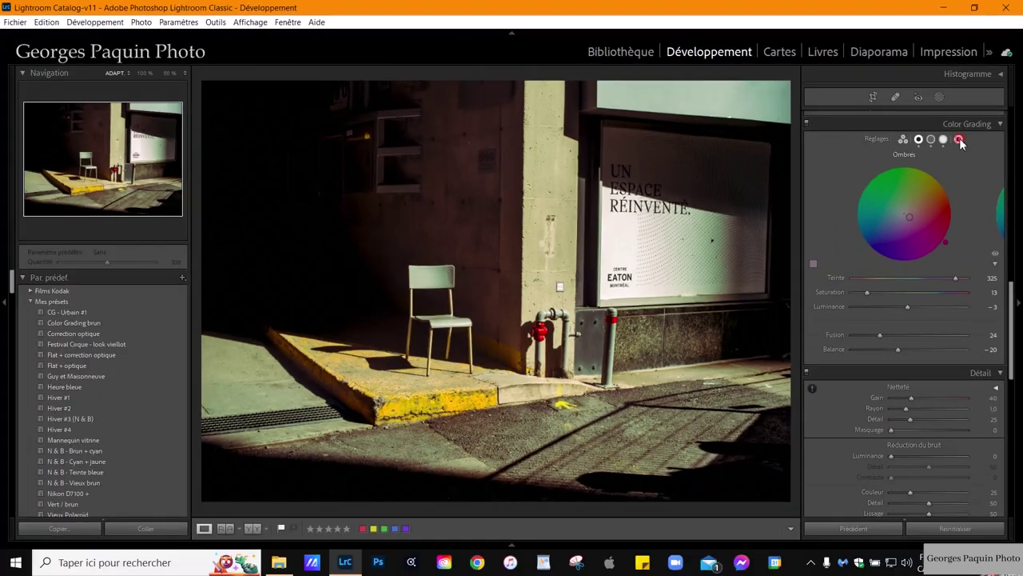
# Step: Add a global warm tint at hue 44 with saturation 13
pyautogui.click(959, 139)
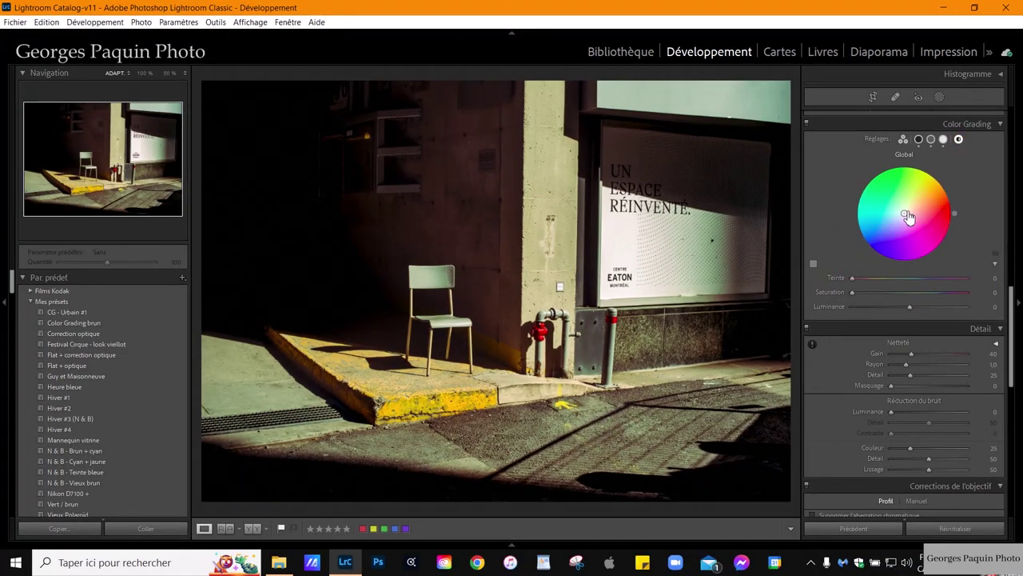
pyautogui.moveTo(904, 213); pyautogui.dragTo(907, 209)
pyautogui.moveTo(935, 175); pyautogui.dragTo(940, 178)
pyautogui.moveTo(867, 294); pyautogui.dragTo(876, 294)
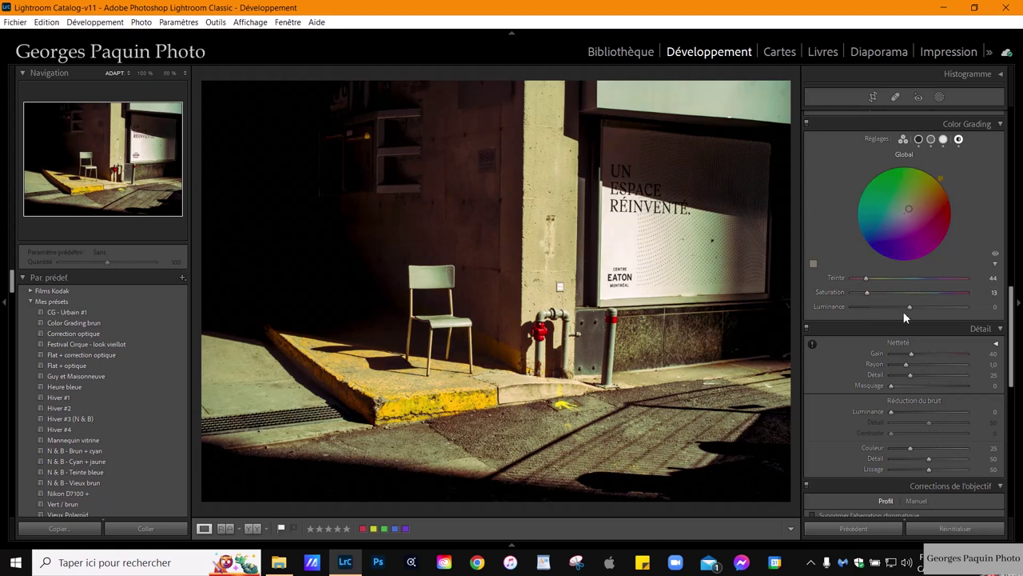